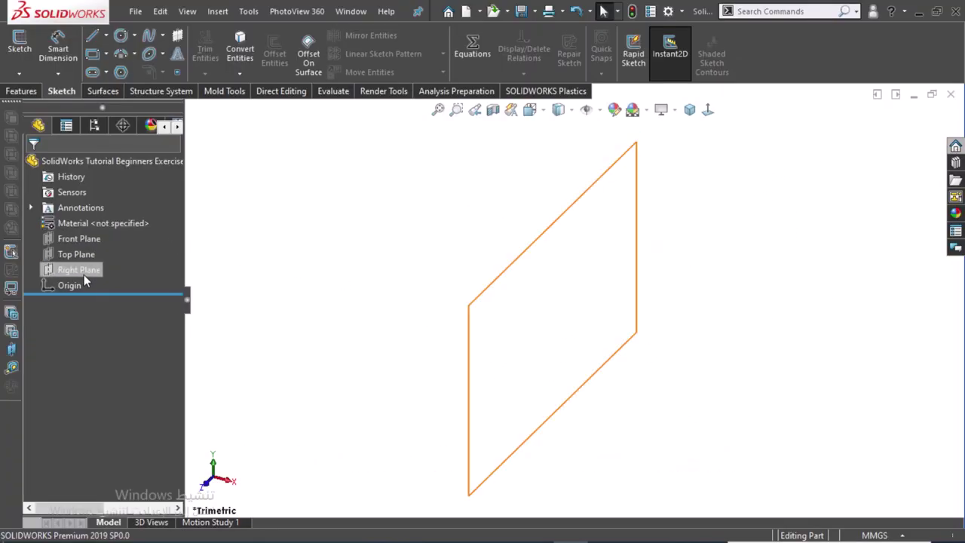
Start a new sketch on the Right Plane.
{"action": "left_click", "coordinate": [79, 270]}
{"action": "left_click", "coordinate": [88, 253]}
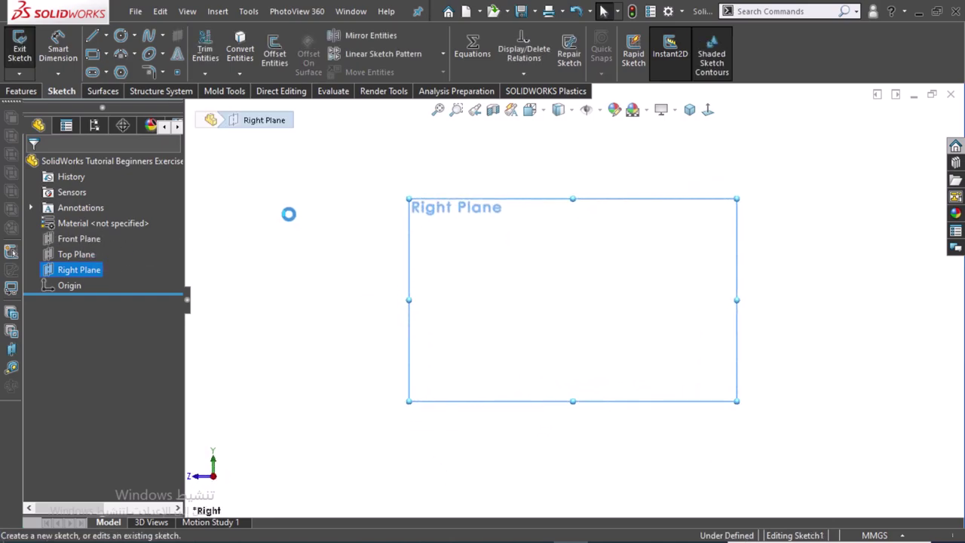
{"action": "mouse_move", "coordinate": [354, 200]}
{"action": "right_mouse_down"}
{"action": "mouse_move", "coordinate": [382, 203]}
{"action": "mouse_move", "coordinate": [349, 256]}
{"action": "right_mouse_up"}
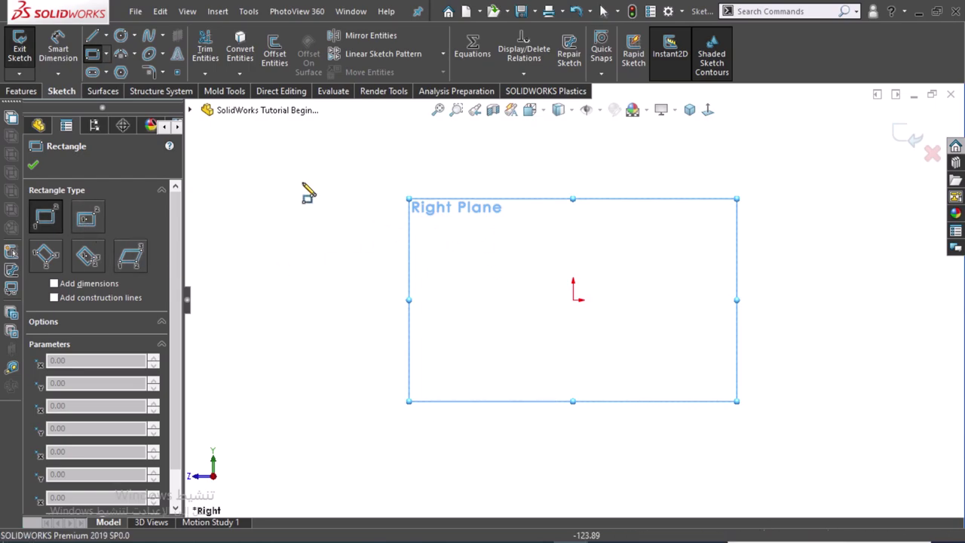
Draw two concentric circles at the origin, the first 45 in diameter and the second larger.
{"action": "left_click", "coordinate": [120, 35]}
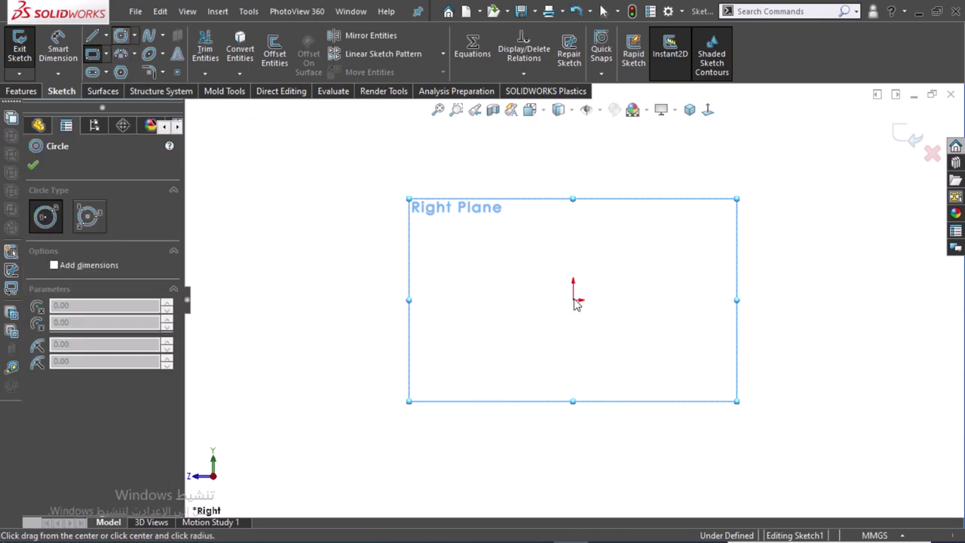
{"action": "left_click", "coordinate": [573, 299]}
{"action": "type", "text": "45"}
{"action": "key", "text": "Return"}
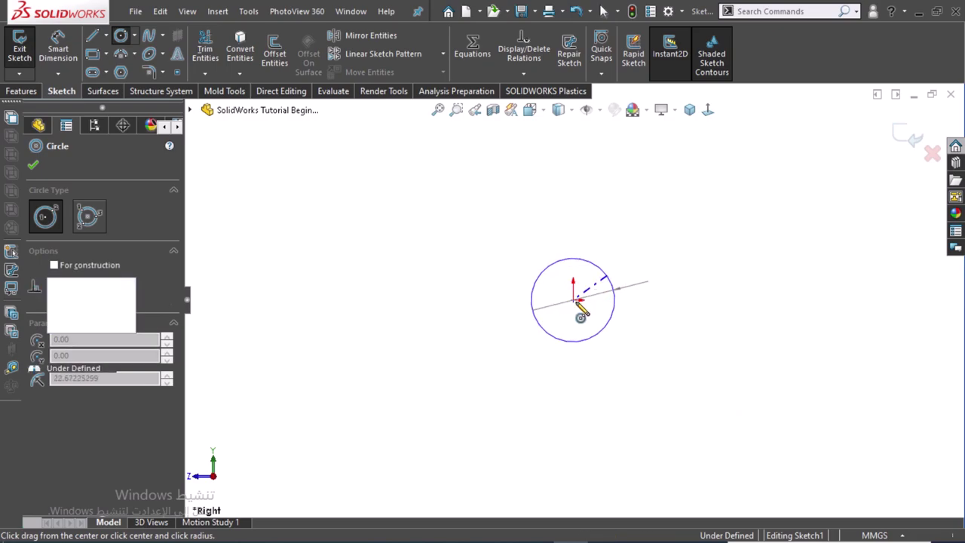
{"action": "left_click", "coordinate": [573, 299]}
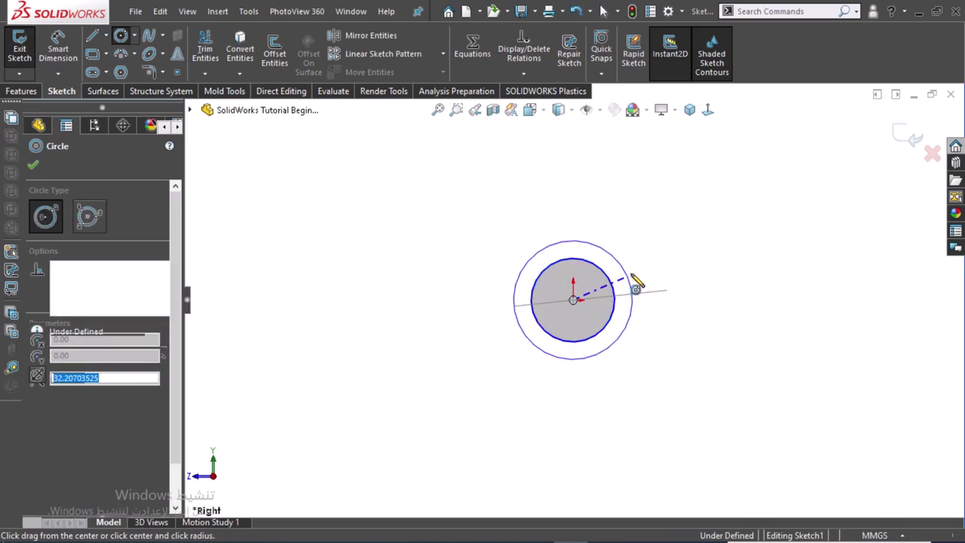
{"action": "left_click", "coordinate": [629, 280]}
{"action": "key", "text": "Escape"}
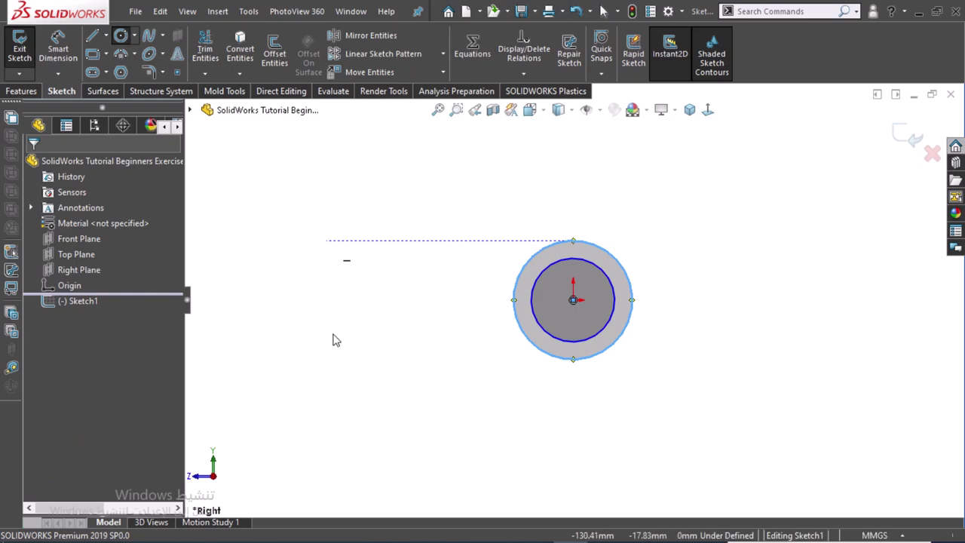
Draw a corner rectangle below the circles, overlapping them.
{"action": "key", "text": "r"}
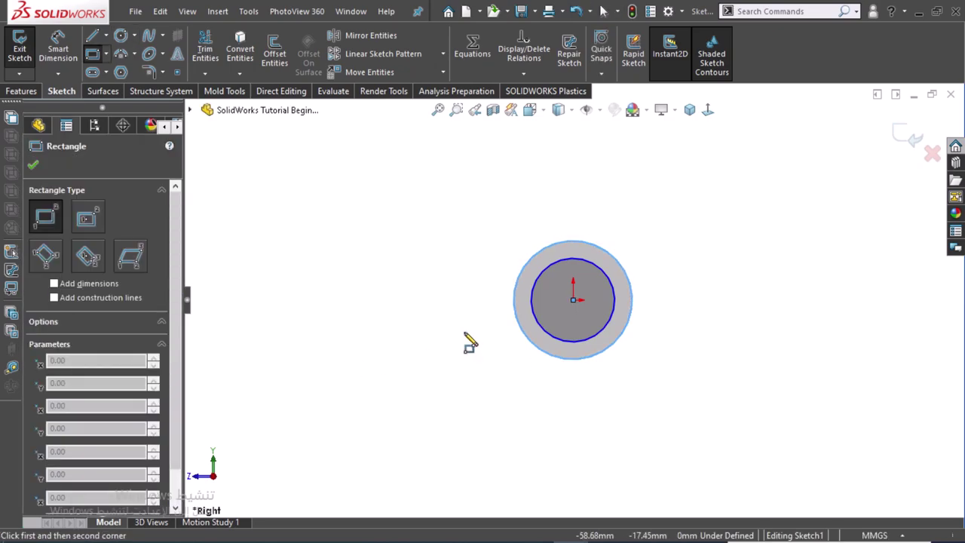
{"action": "left_click", "coordinate": [464, 331]}
{"action": "left_click", "coordinate": [713, 406]}
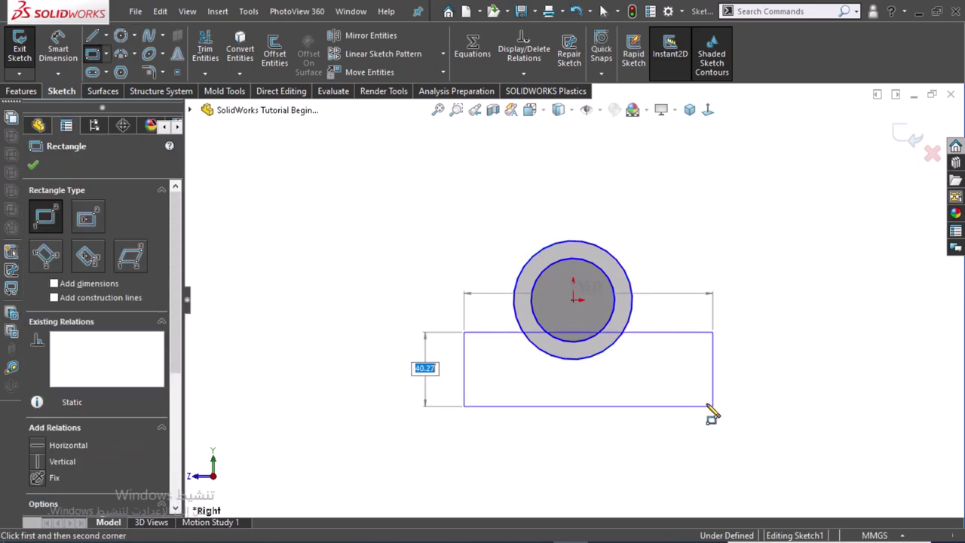
{"action": "key", "text": "Escape"}
{"action": "right_click_drag", "start_coordinate": [707, 287], "coordinate": [700, 228]}
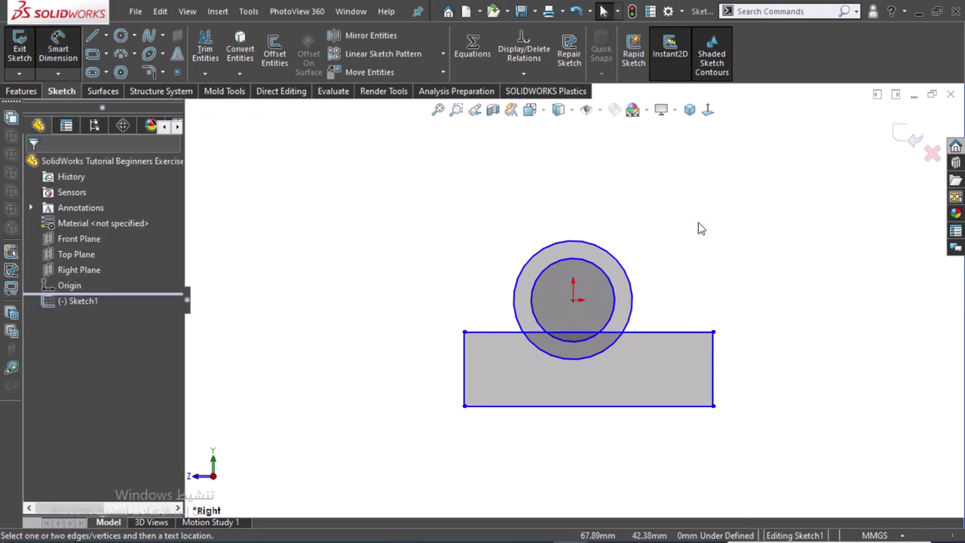
Draw a vertical line from the rectangle's bottom edge to the circle centre.
{"action": "right_click_drag", "start_coordinate": [629, 260], "coordinate": [609, 237]}
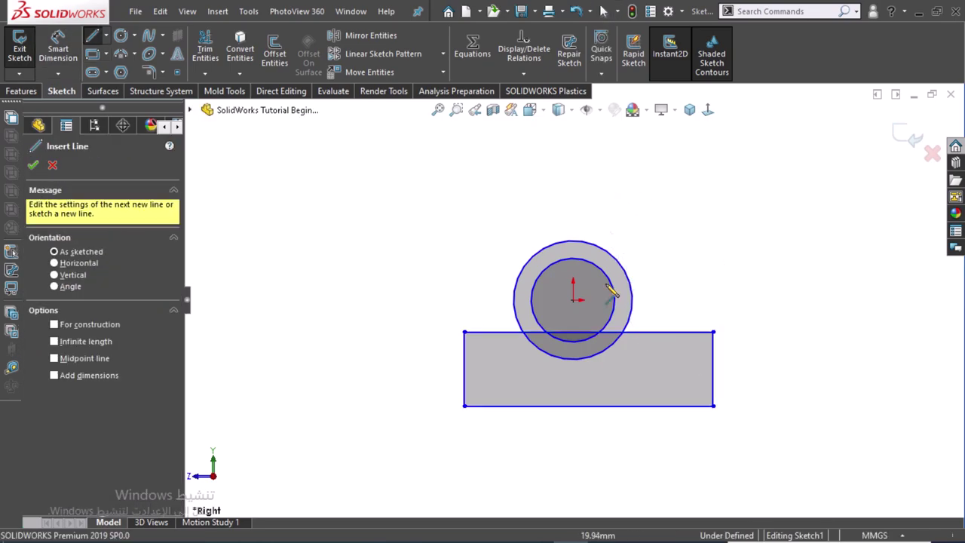
{"action": "left_click", "coordinate": [588, 406]}
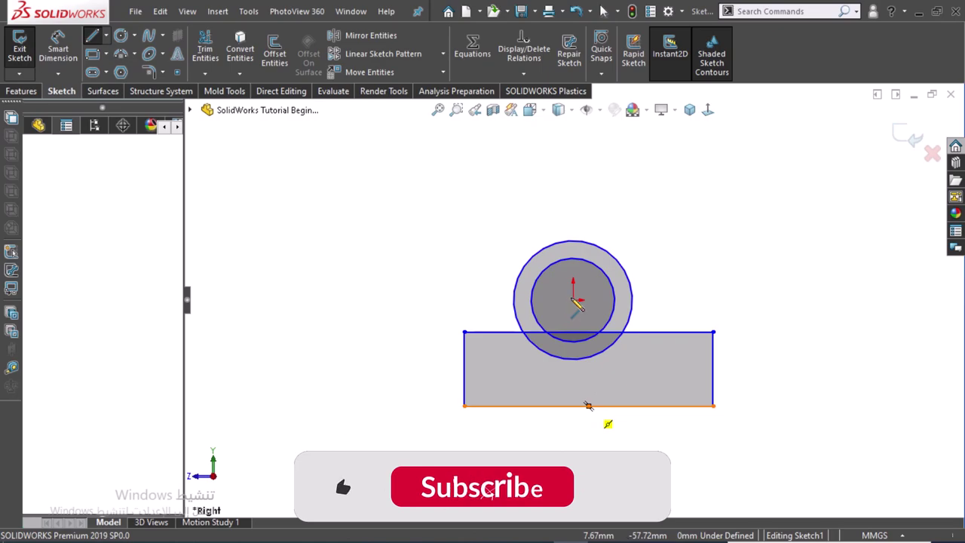
{"action": "left_click", "coordinate": [572, 300]}
{"action": "key", "text": "Escape"}
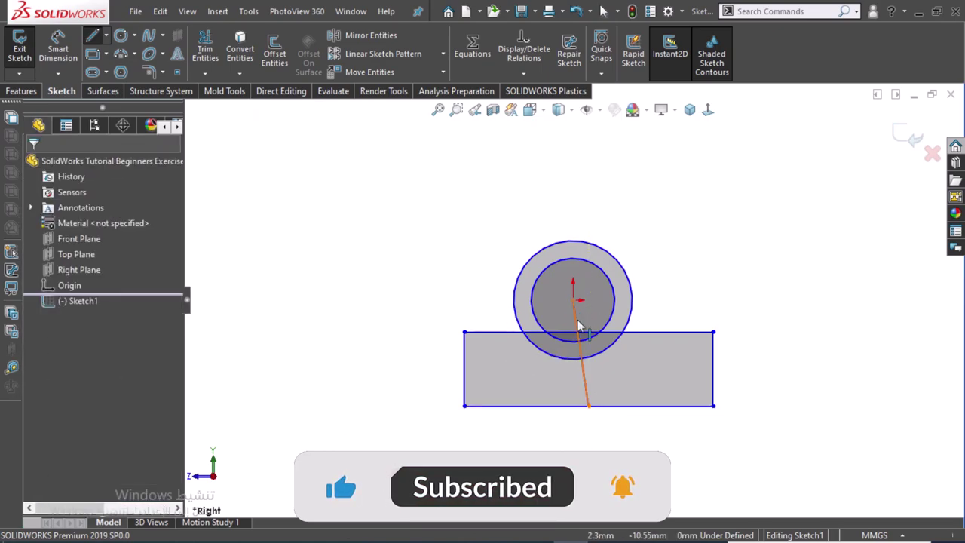
{"action": "left_click", "coordinate": [588, 326]}
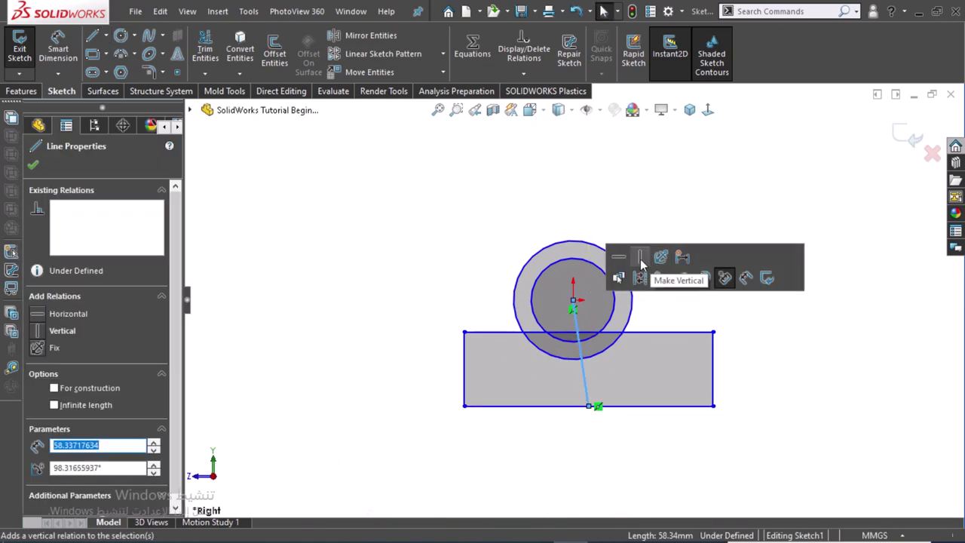
{"action": "left_click", "coordinate": [639, 277]}
{"action": "left_click", "coordinate": [601, 207]}
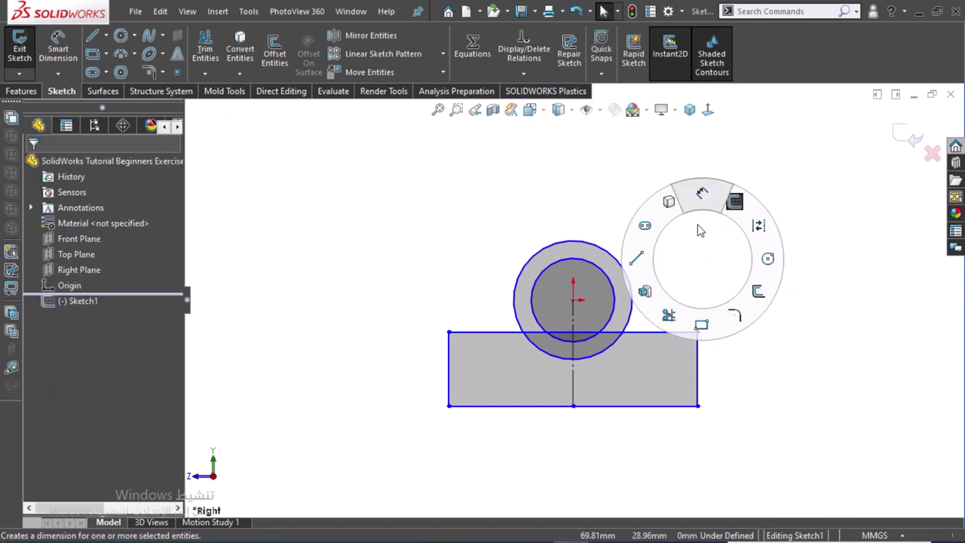
{"action": "right_click_drag", "start_coordinate": [705, 264], "coordinate": [700, 208]}
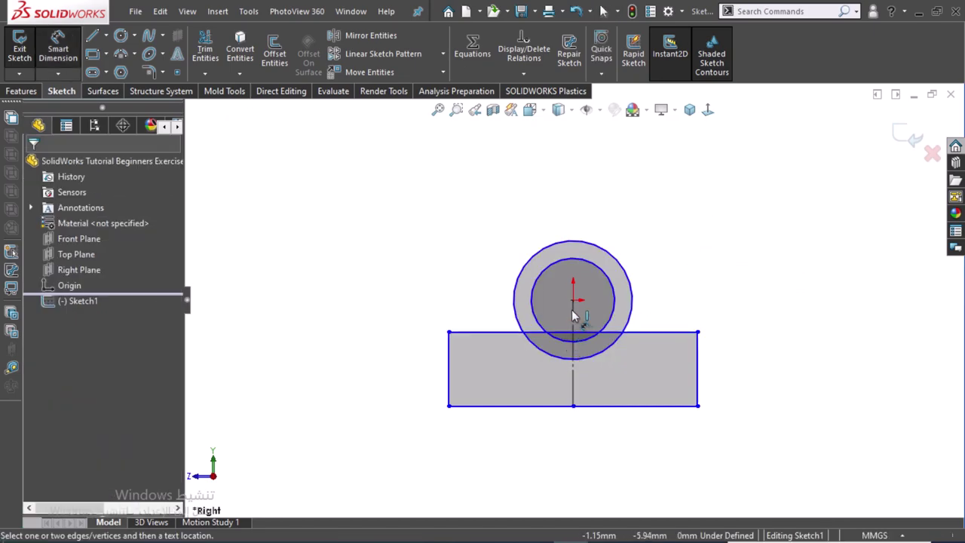
Dimension the rectangle's left edge 70 from the circle centre, then zoom out.
{"action": "left_click", "coordinate": [448, 406]}
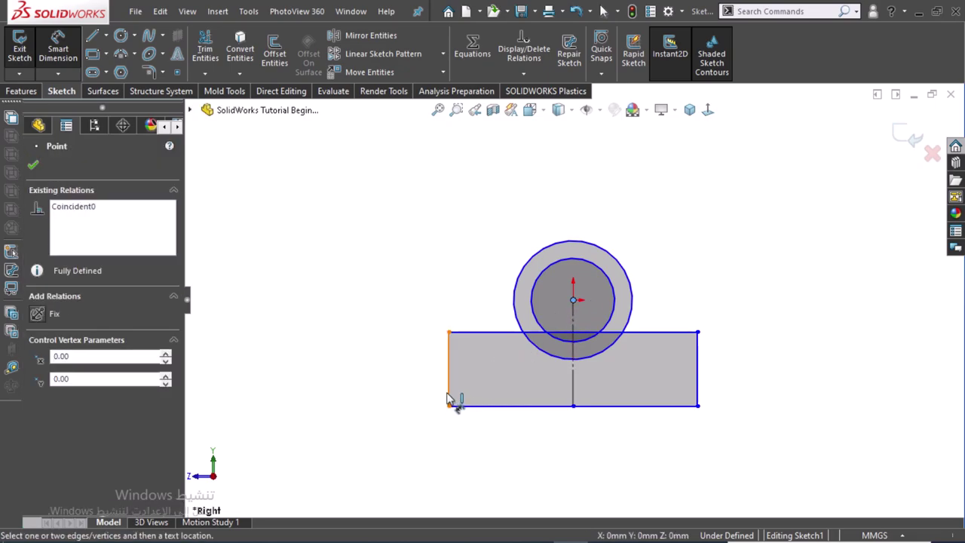
{"action": "left_click", "coordinate": [448, 396]}
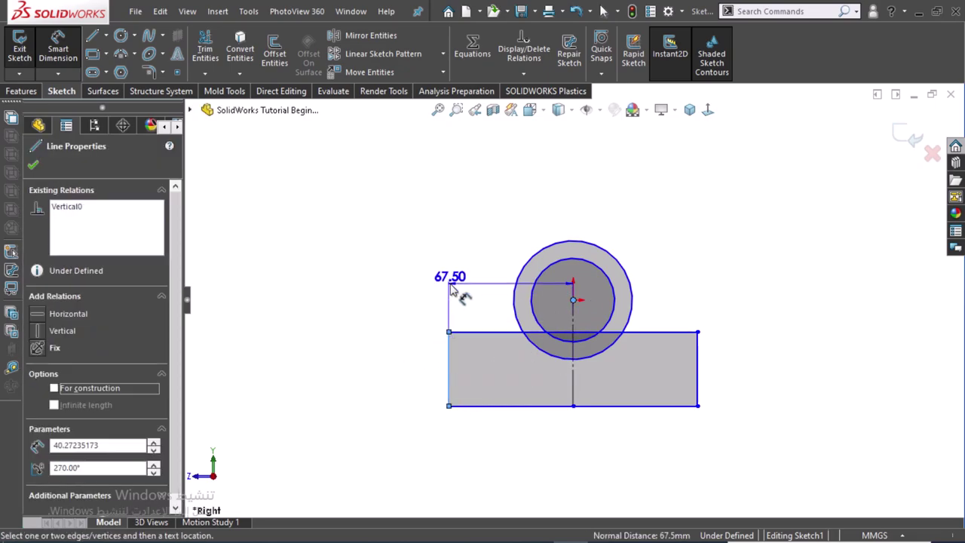
{"action": "left_click", "coordinate": [453, 291]}
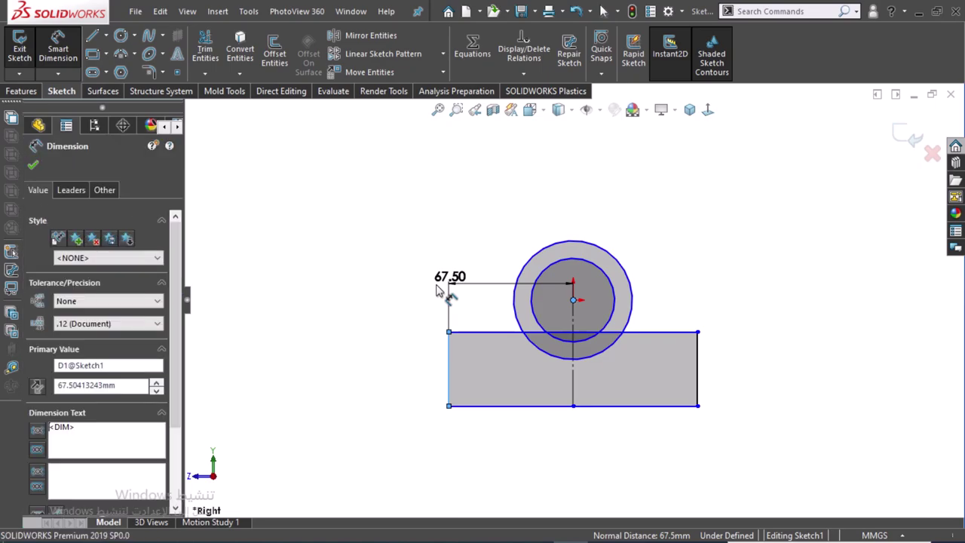
{"action": "type", "text": "70"}
{"action": "key", "text": "Return"}
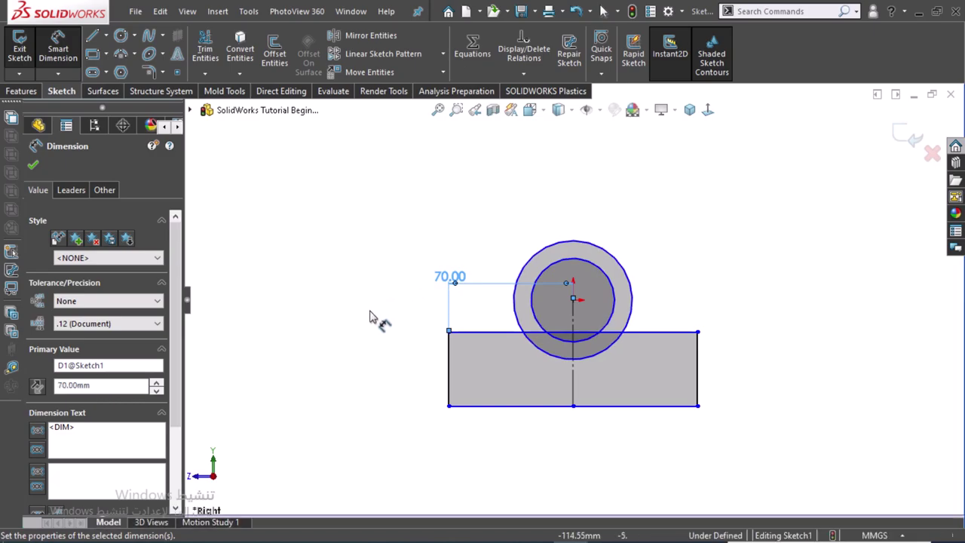
{"action": "left_click", "coordinate": [383, 337]}
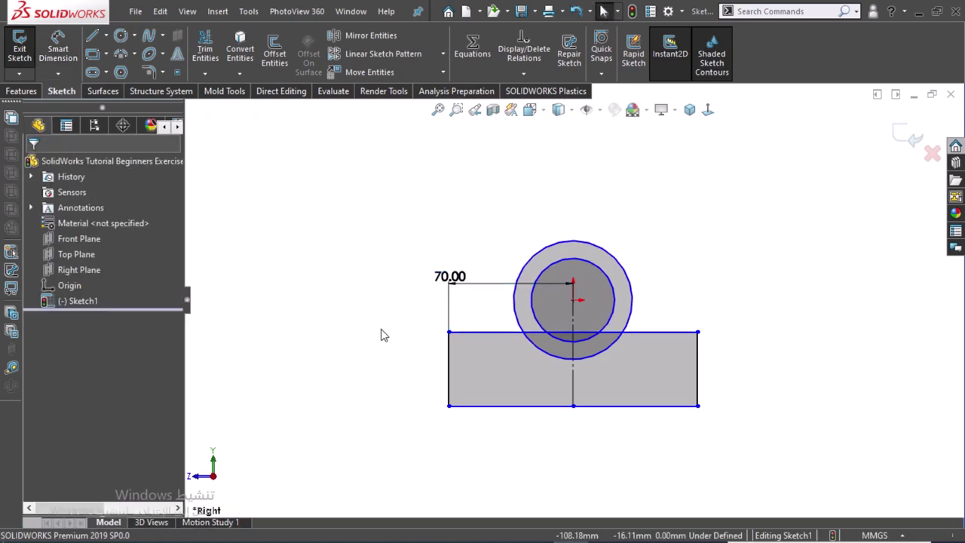
{"action": "key", "text": "z"}
{"action": "scroll", "coordinate": [642, 309], "scroll_direction": "down", "scroll_amount": 2}
{"action": "scroll", "coordinate": [656, 305], "scroll_direction": "down", "scroll_amount": 2}
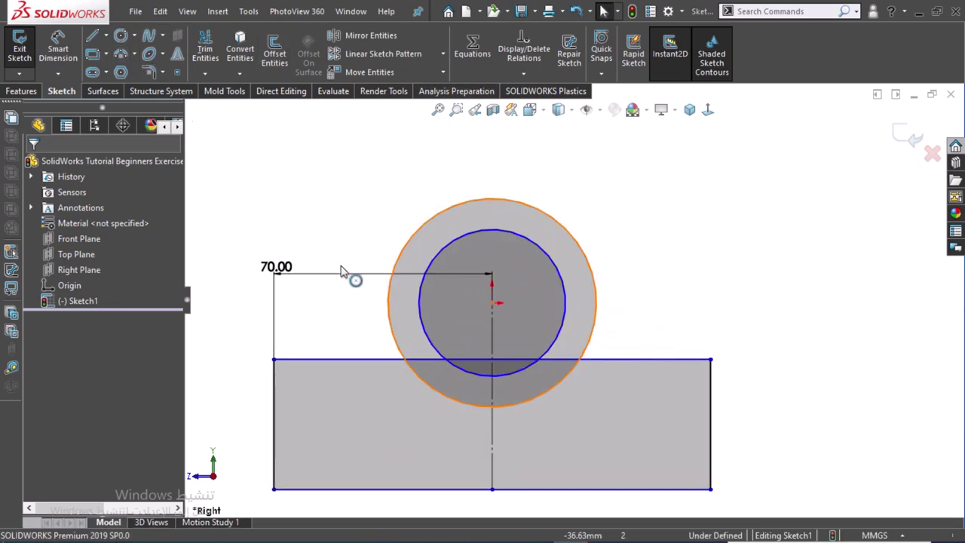
Draw two three-point arcs joining the outer circle to the rectangle's top edge on each side.
{"action": "left_click", "coordinate": [121, 55]}
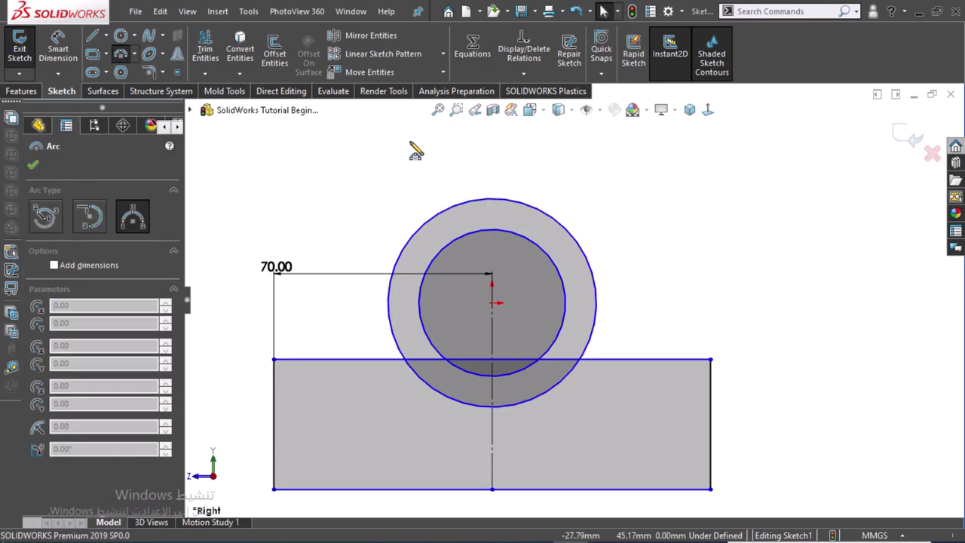
{"action": "left_click", "coordinate": [388, 303]}
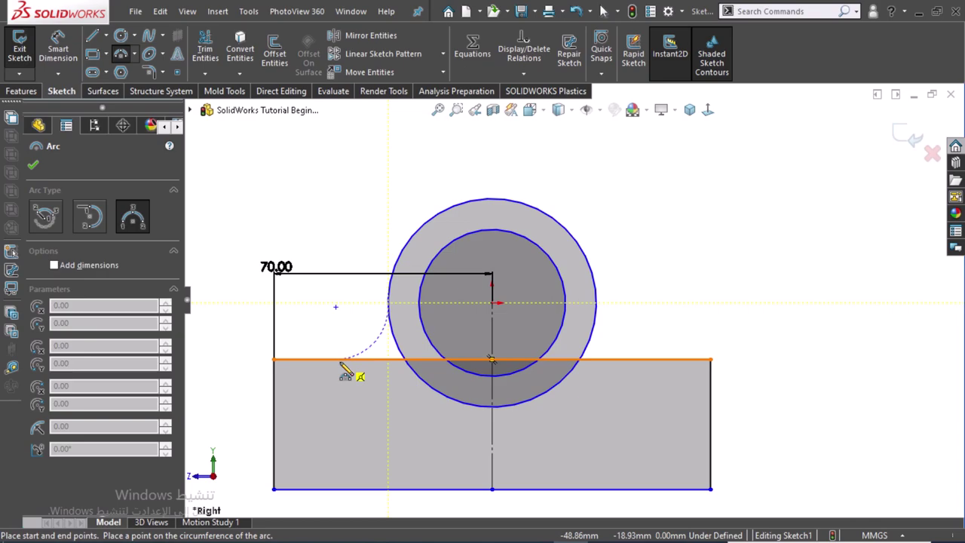
{"action": "left_click", "coordinate": [341, 361]}
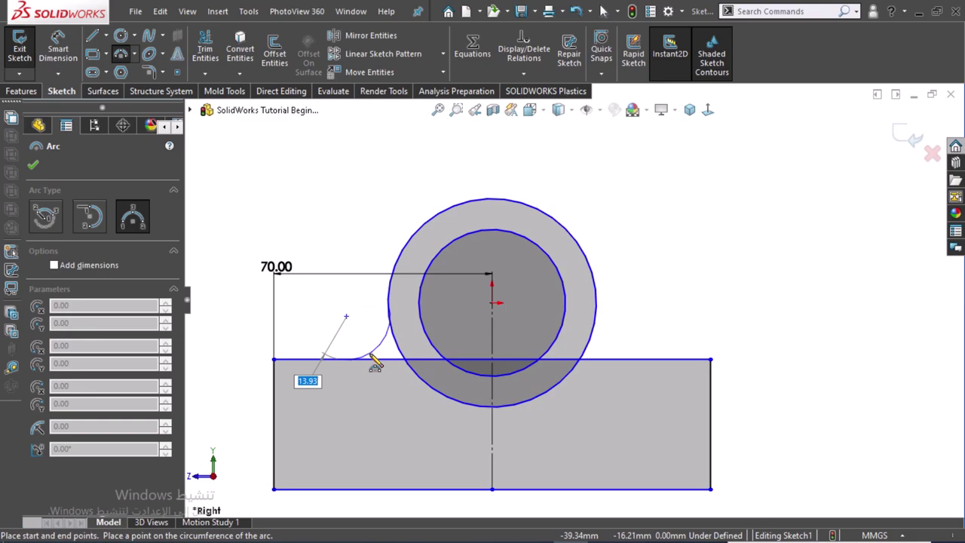
{"action": "left_click", "coordinate": [375, 365]}
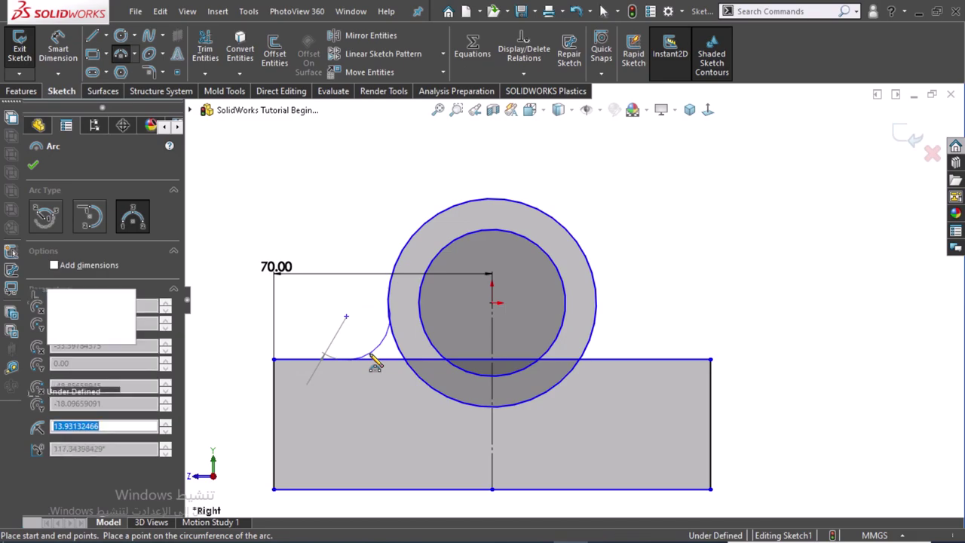
{"action": "left_click", "coordinate": [596, 303]}
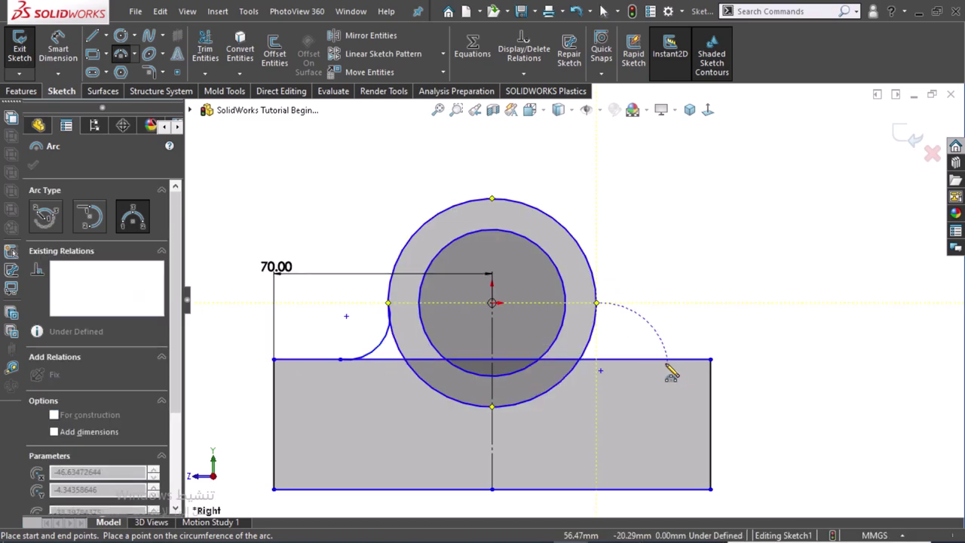
{"action": "left_click", "coordinate": [660, 359]}
{"action": "left_click", "coordinate": [621, 351]}
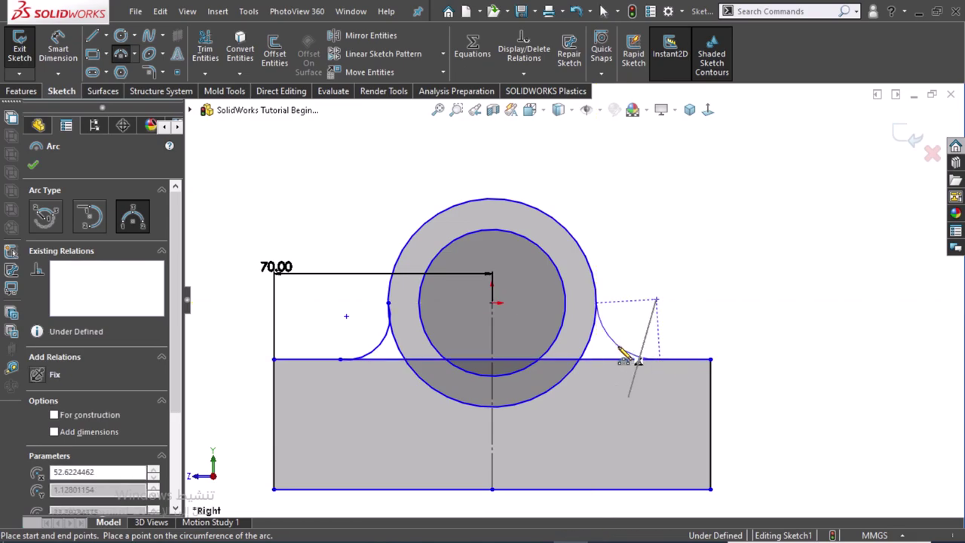
{"action": "key", "text": "Escape"}
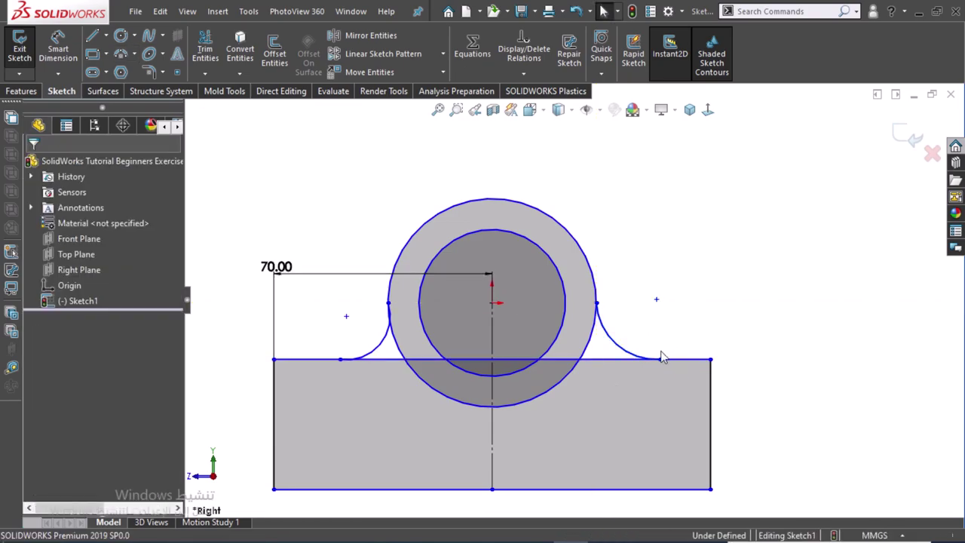
Make each arc's base endpoint vertical with the point above it on both sides.
{"action": "left_click", "coordinate": [659, 358]}
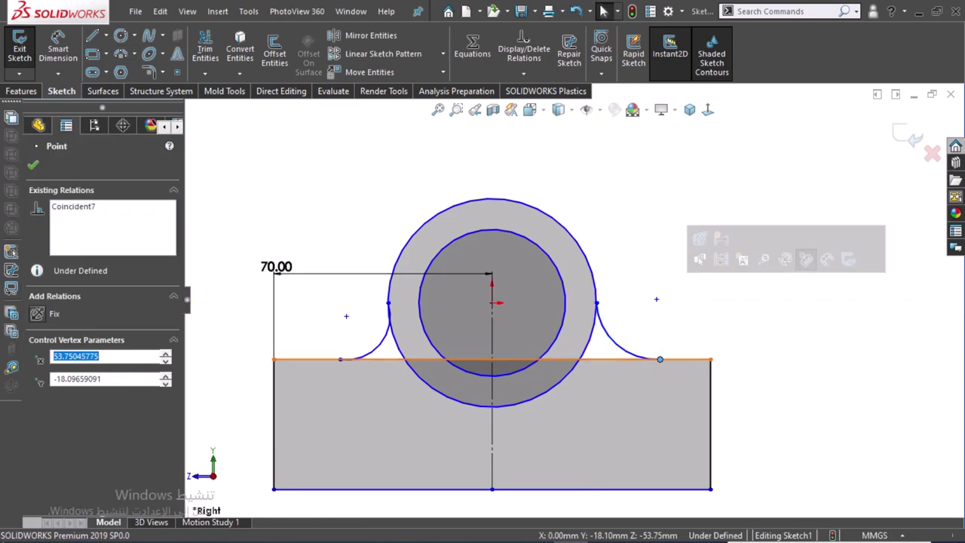
{"action": "left_click", "coordinate": [656, 299], "text": "ctrl"}
{"action": "left_click", "coordinate": [720, 238]}
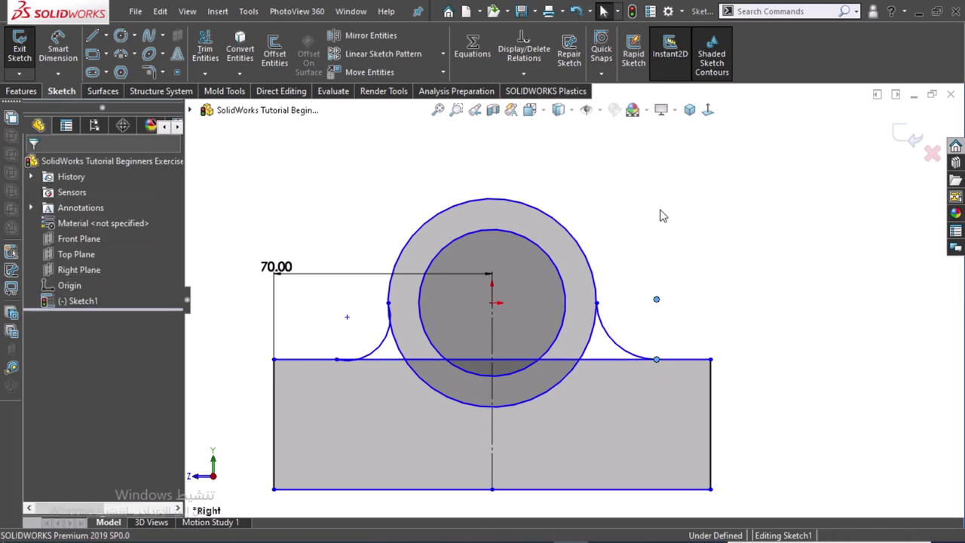
{"action": "left_click", "coordinate": [337, 360]}
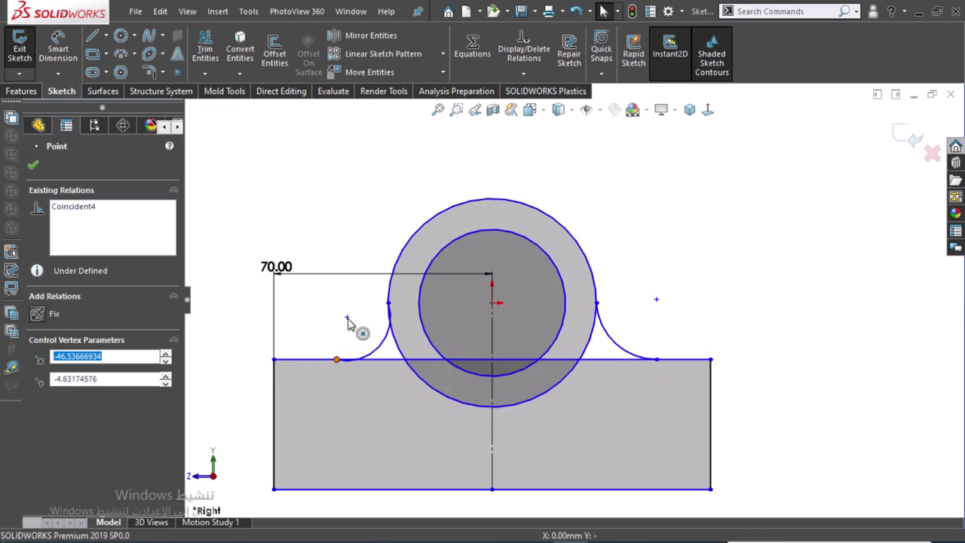
{"action": "left_click", "coordinate": [346, 317], "text": "ctrl"}
{"action": "left_click", "coordinate": [415, 262]}
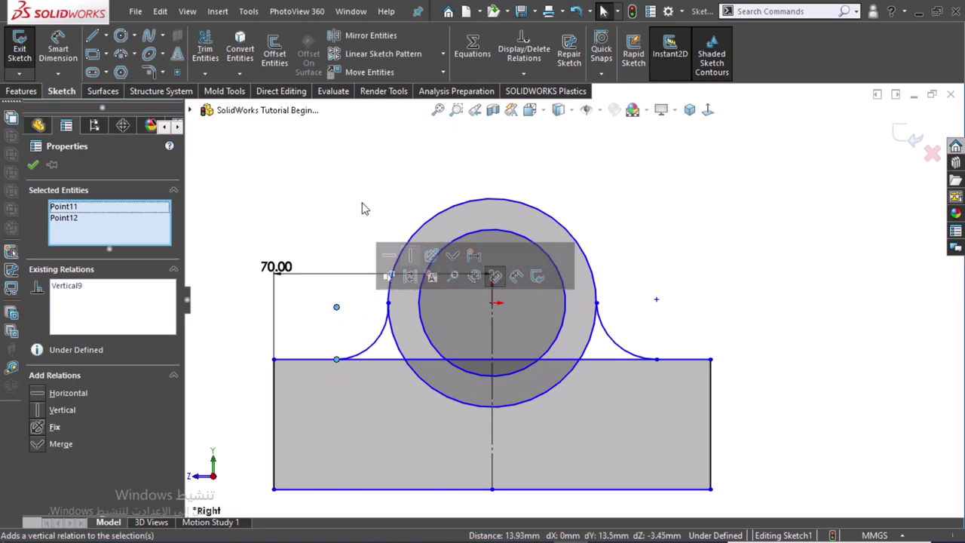
Power-trim the outer circle's lower arcs inside the rectangle, leaving a rounded lug.
{"action": "right_click_drag", "start_coordinate": [340, 202], "coordinate": [394, 234]}
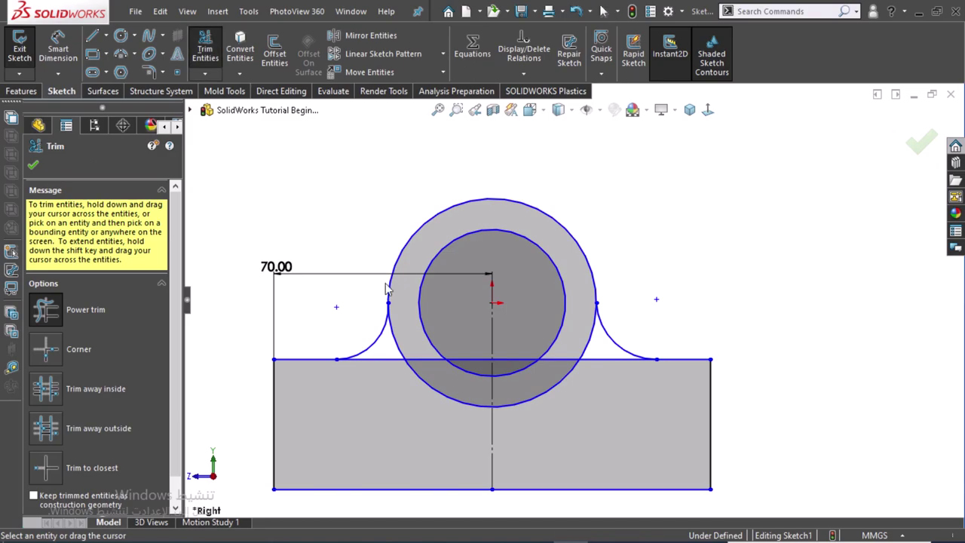
{"action": "left_click_drag", "start_coordinate": [402, 338], "coordinate": [386, 345]}
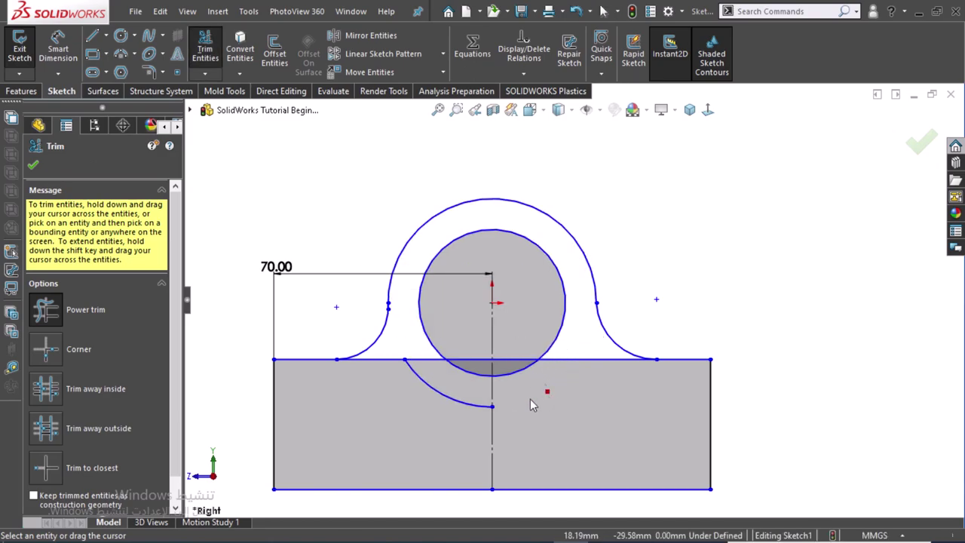
{"action": "left_click_drag", "start_coordinate": [455, 390], "coordinate": [397, 327]}
{"action": "scroll", "coordinate": [394, 310], "scroll_direction": "up", "scroll_amount": 1}
{"action": "scroll", "coordinate": [452, 316], "scroll_direction": "up", "scroll_amount": 3}
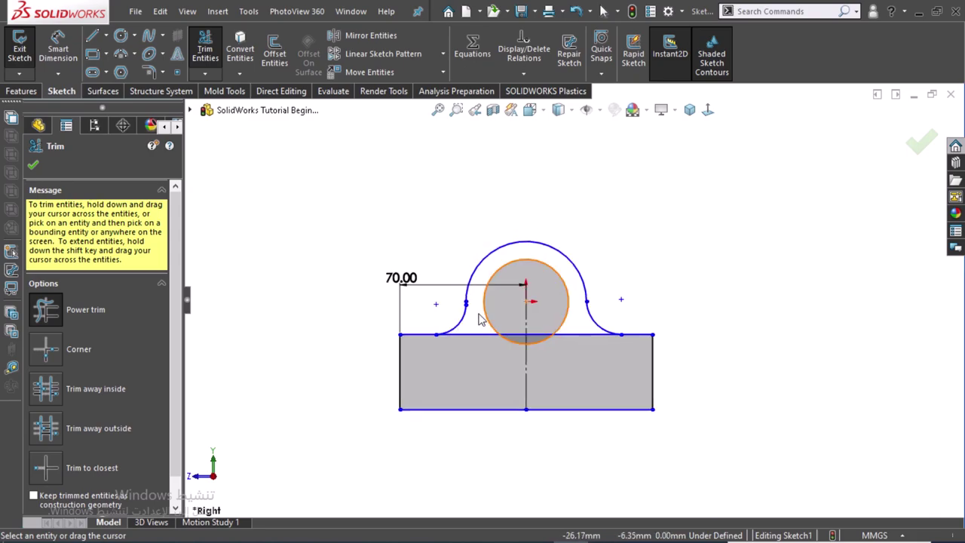
{"action": "left_click", "coordinate": [32, 165]}
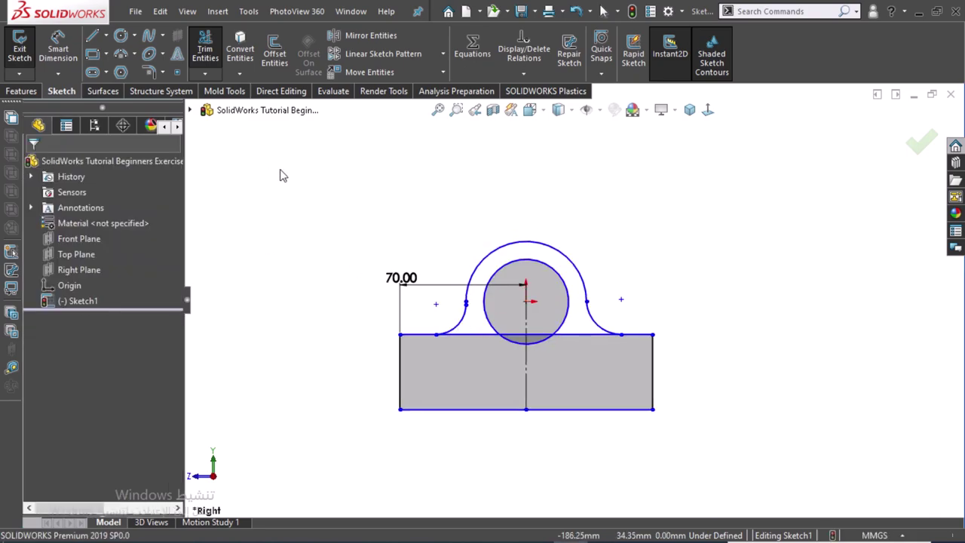
{"action": "left_click", "coordinate": [466, 303]}
Make the side points and arc endpoints horizontal with the bore centre.
{"action": "left_click", "coordinate": [437, 309]}
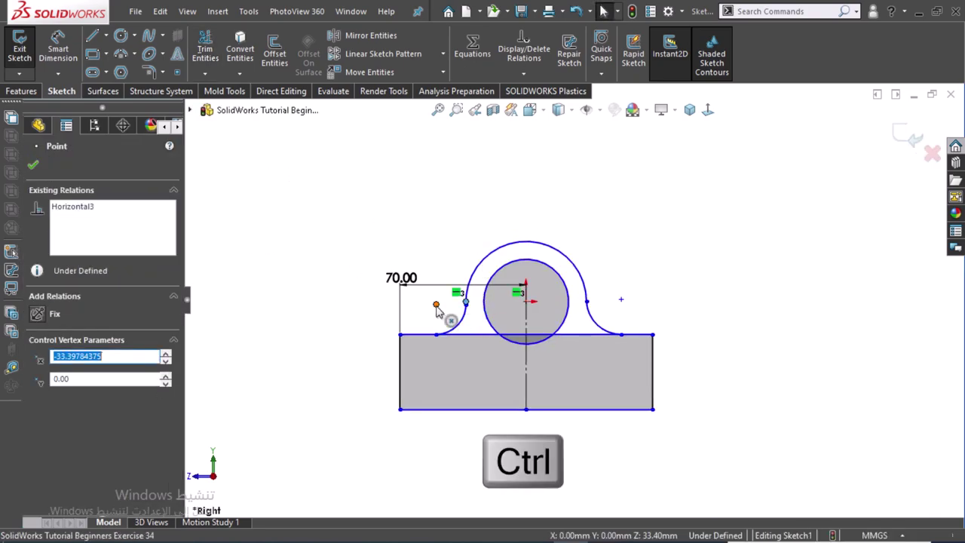
{"action": "left_click", "coordinate": [527, 305], "text": "ctrl"}
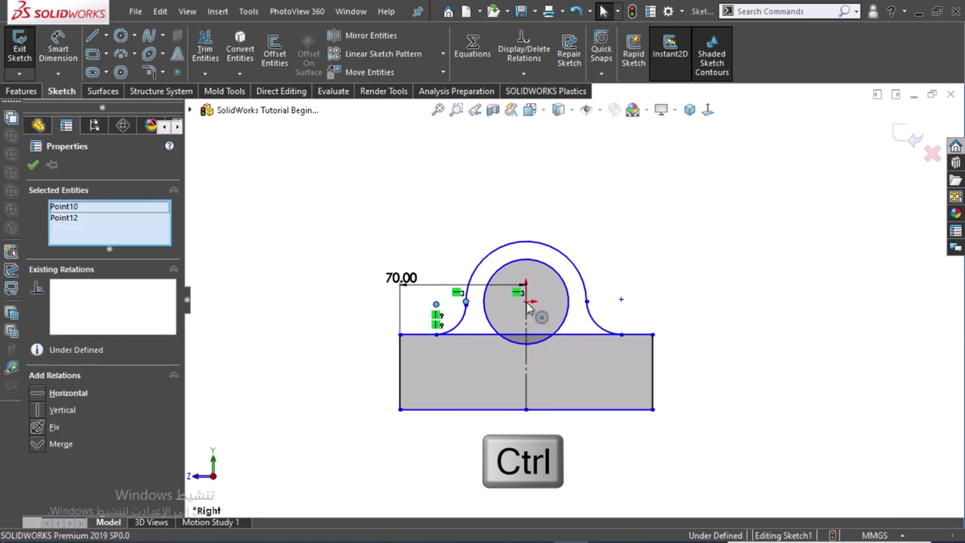
{"action": "left_click", "coordinate": [589, 305], "text": "ctrl"}
{"action": "left_click", "coordinate": [621, 300], "text": "ctrl"}
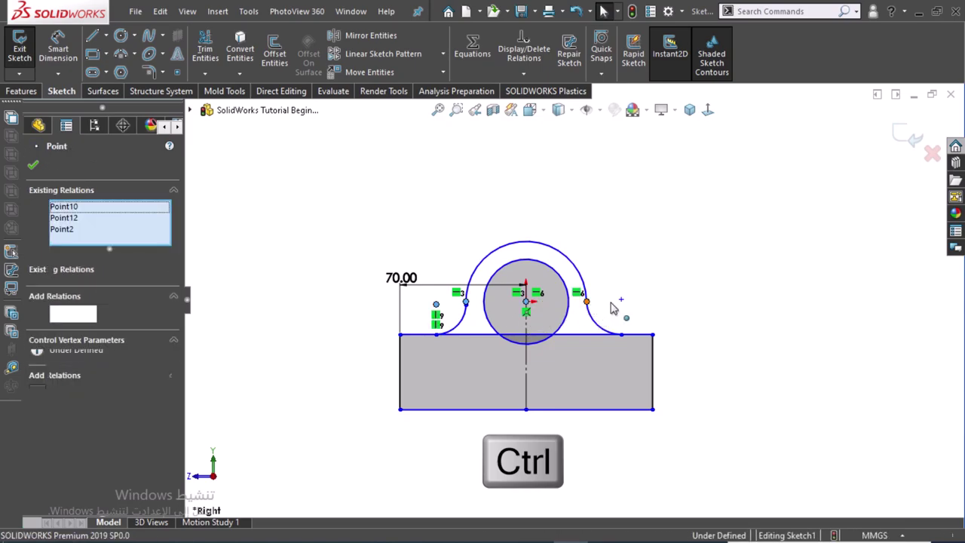
{"action": "left_click", "coordinate": [621, 300], "text": "ctrl"}
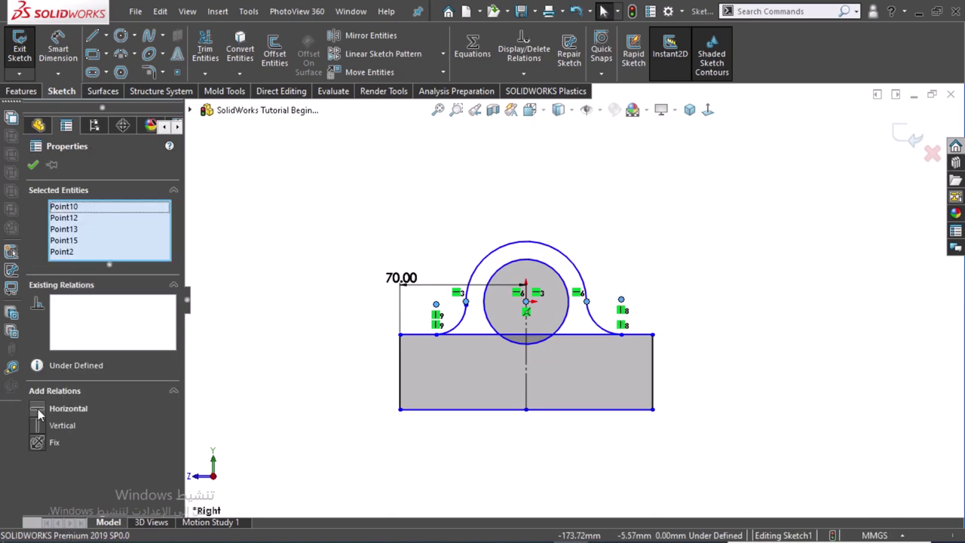
{"action": "left_click", "coordinate": [38, 408]}
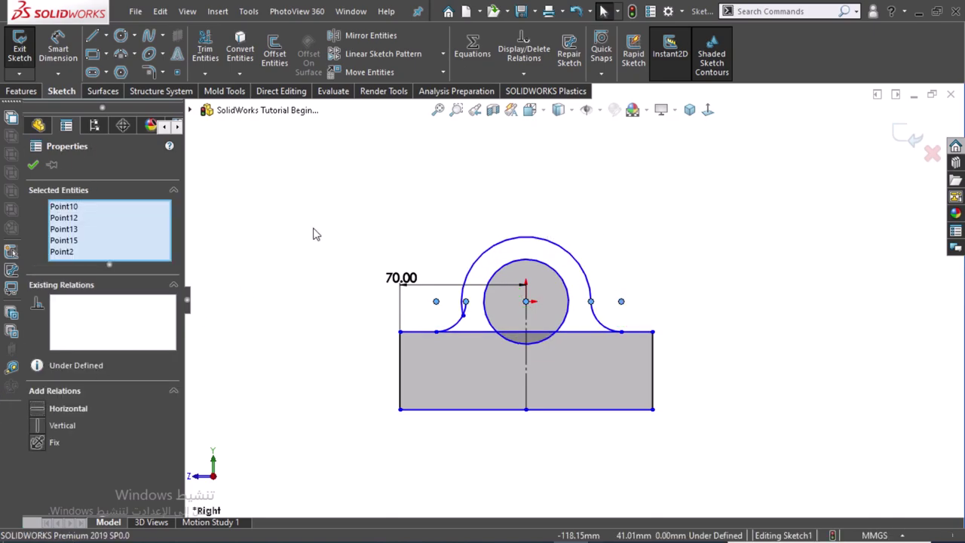
{"action": "left_click", "coordinate": [316, 234]}
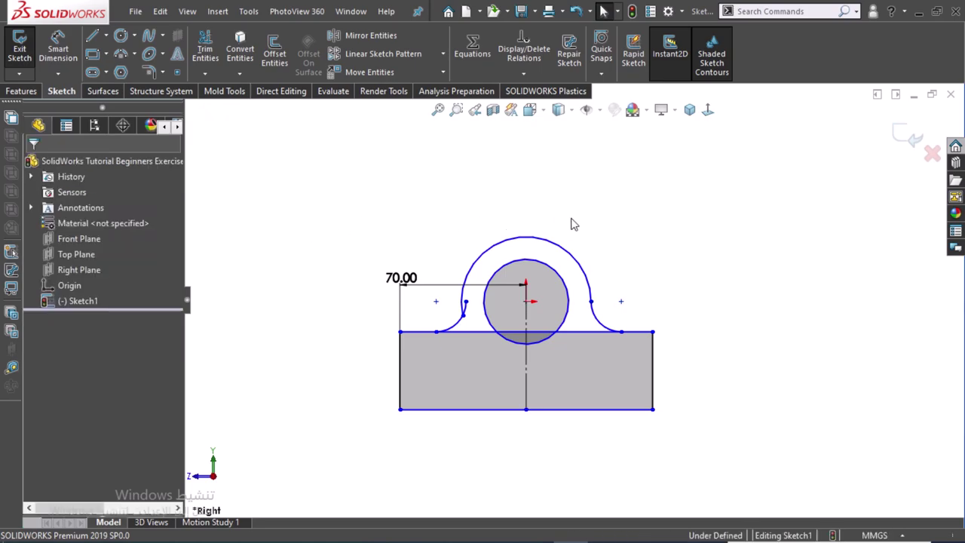
Drag the left curve's upper point into a smooth bend, fit the view and exit the sketch.
{"action": "scroll", "coordinate": [526, 332], "scroll_direction": "down", "scroll_amount": 2}
{"action": "scroll", "coordinate": [531, 317], "scroll_direction": "down", "scroll_amount": 3}
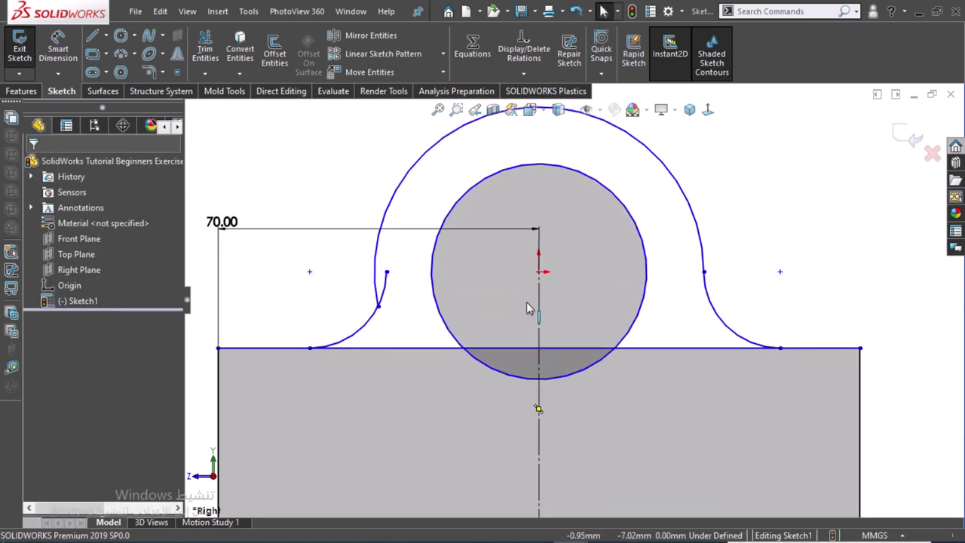
{"action": "left_click", "coordinate": [385, 302]}
{"action": "left_click", "coordinate": [386, 271]}
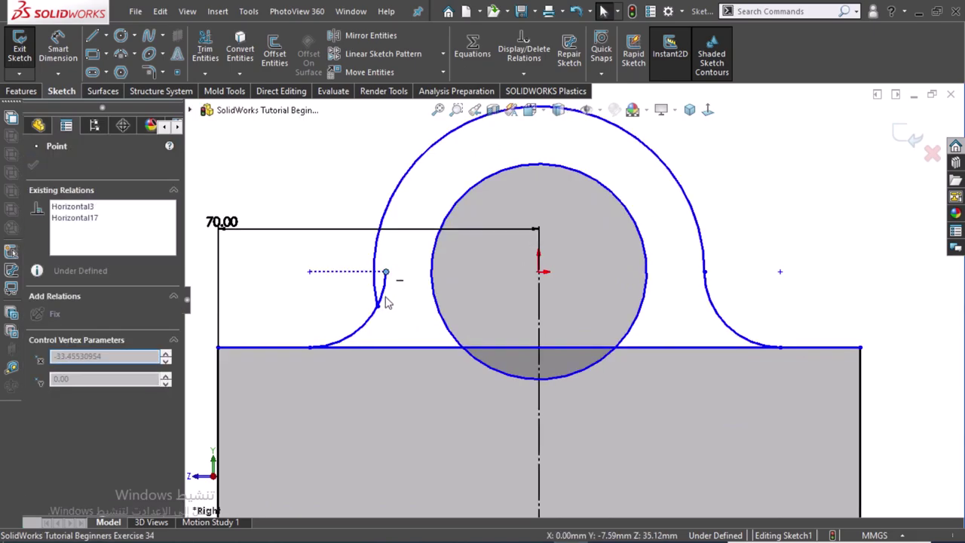
{"action": "left_click", "coordinate": [386, 273]}
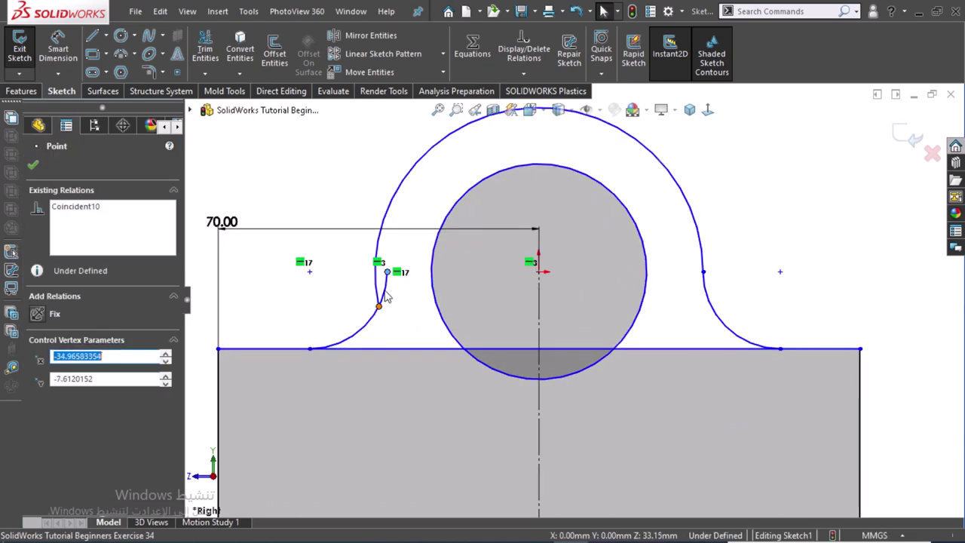
{"action": "left_click_drag", "start_coordinate": [386, 271], "coordinate": [394, 276]}
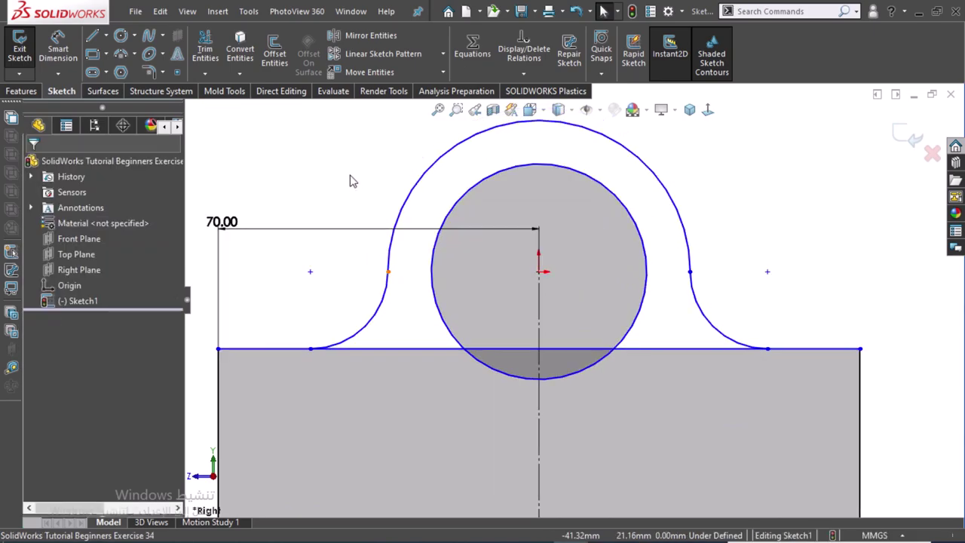
{"action": "key", "text": "f"}
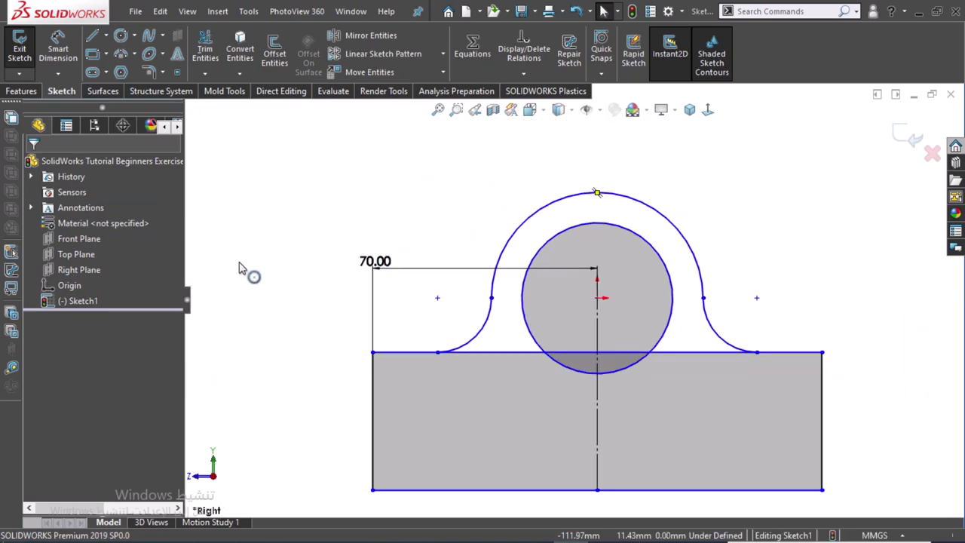
{"action": "key", "text": "ctrl+b"}
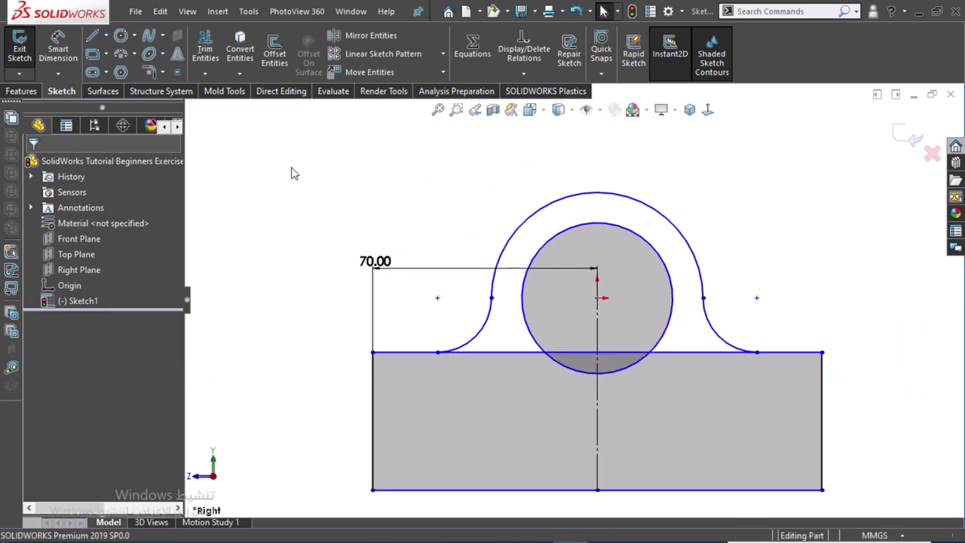
Reopen the sketch and dimension the outer arch at R35.
{"action": "right_click_drag", "start_coordinate": [305, 254], "coordinate": [306, 225]}
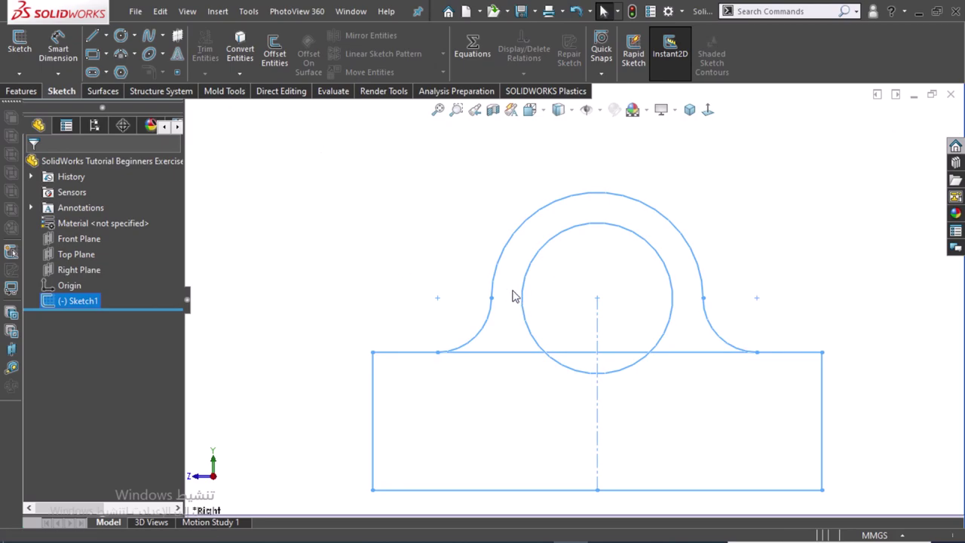
{"action": "left_click", "coordinate": [527, 317]}
{"action": "left_click", "coordinate": [563, 251]}
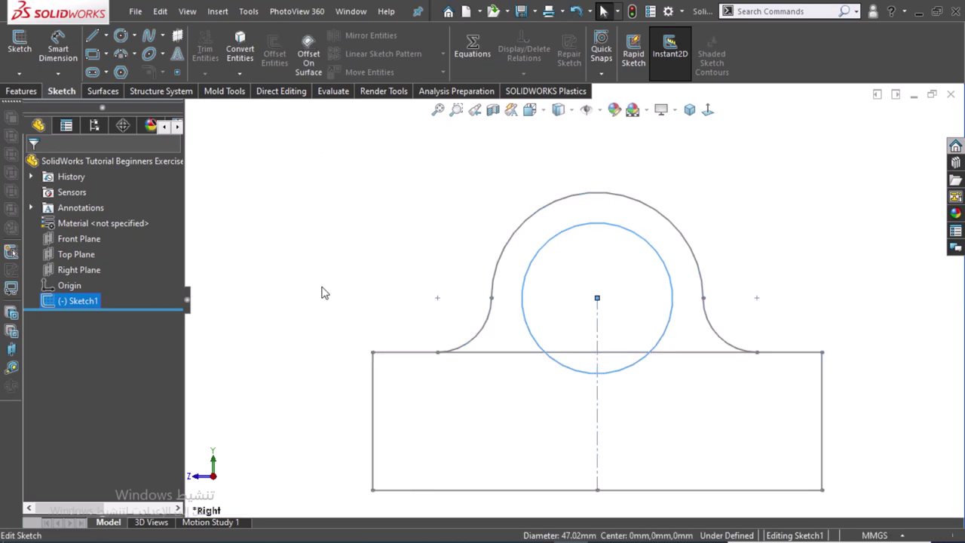
{"action": "right_click_drag", "start_coordinate": [299, 307], "coordinate": [294, 276]}
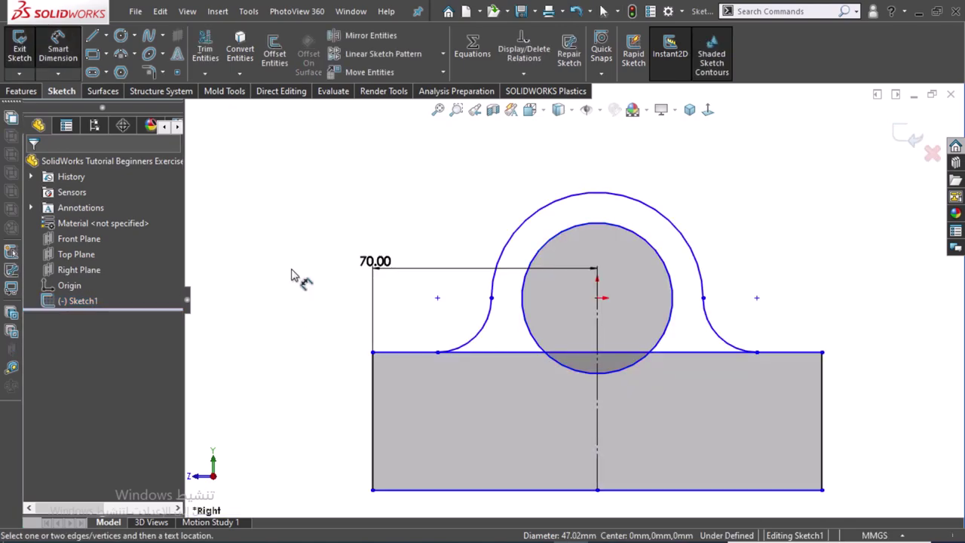
{"action": "left_click", "coordinate": [692, 241]}
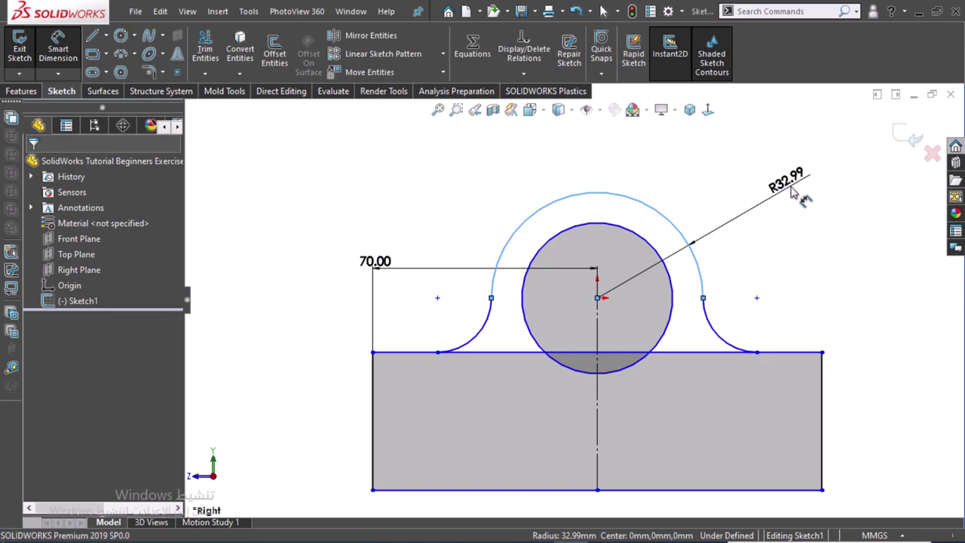
{"action": "left_click", "coordinate": [792, 192]}
{"action": "type", "text": "35"}
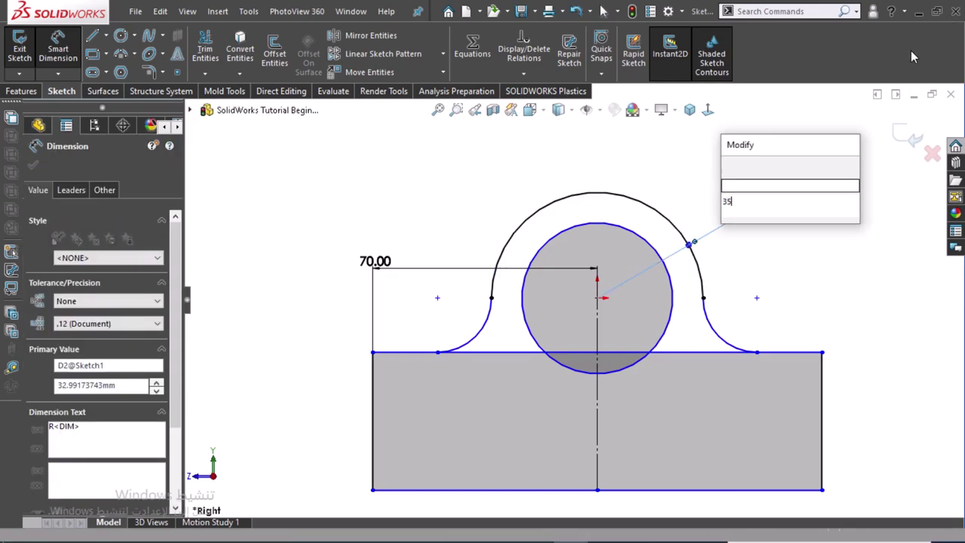
{"action": "key", "text": "Escape"}
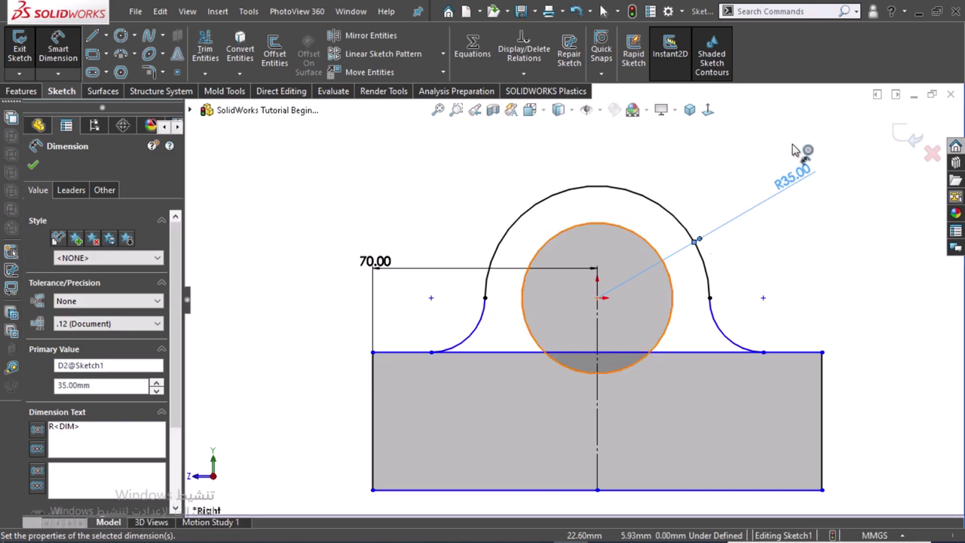
Dimension the bore at Ø40 and the left side curve at R15.
{"action": "left_click", "coordinate": [658, 252]}
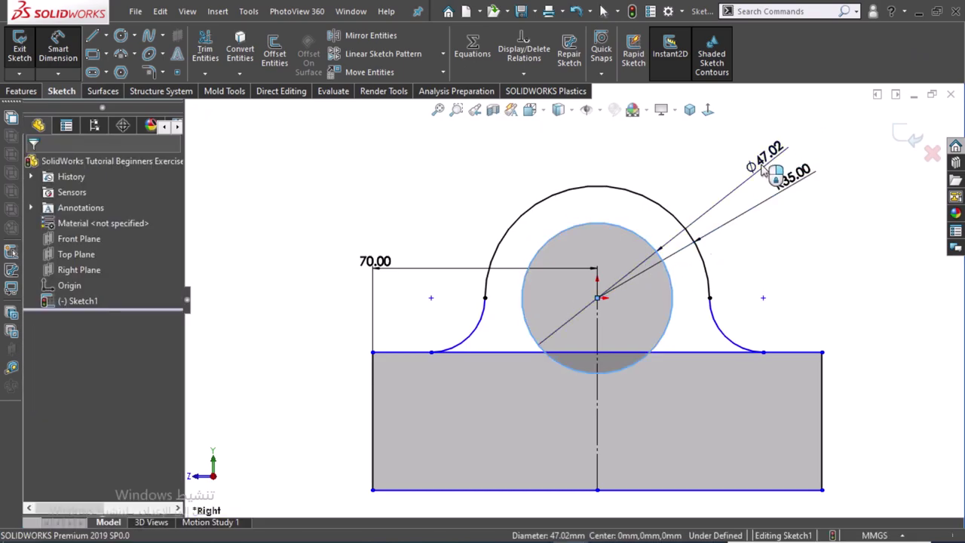
{"action": "left_click", "coordinate": [769, 172]}
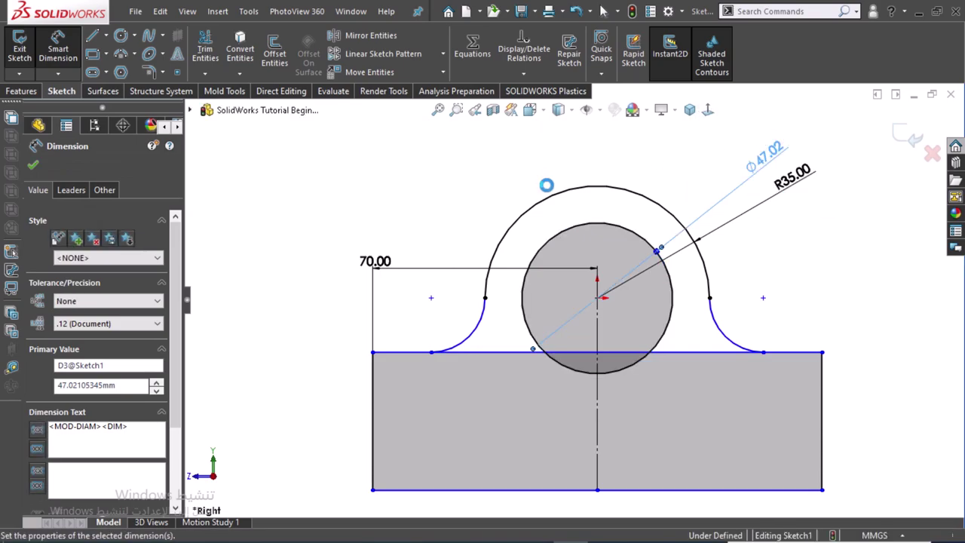
{"action": "left_click", "coordinate": [474, 341]}
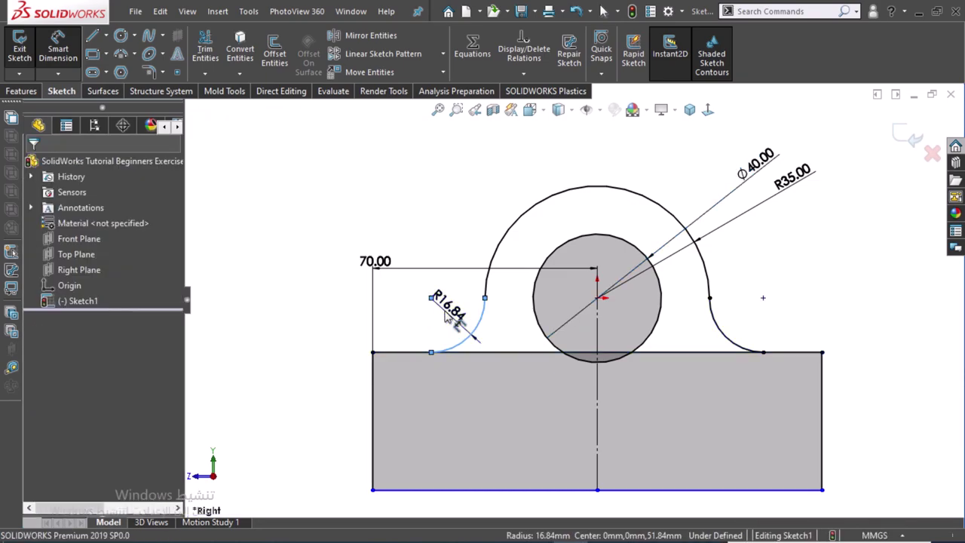
{"action": "left_click", "coordinate": [450, 318]}
{"action": "key", "text": "Return"}
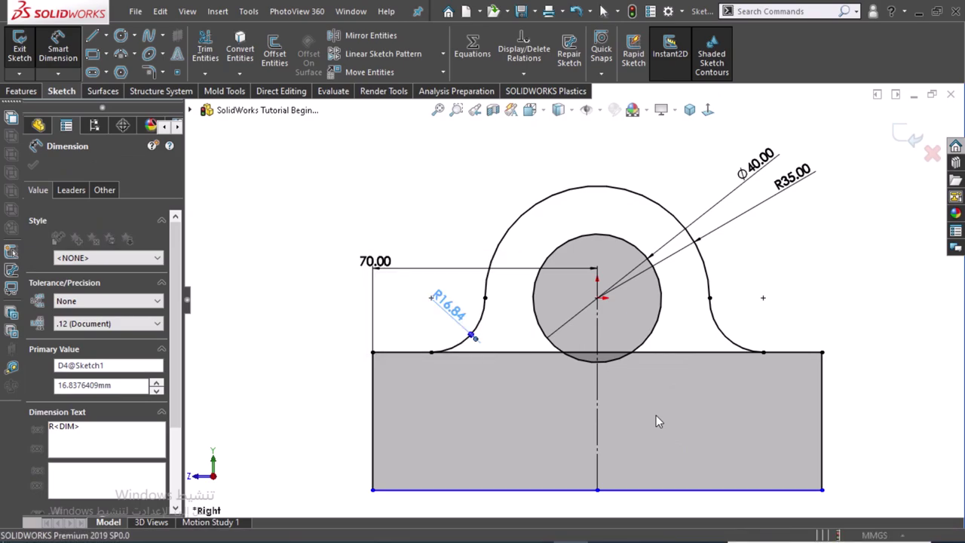
Dimension the base's left edge height at 56 mm.
{"action": "left_click", "coordinate": [373, 427]}
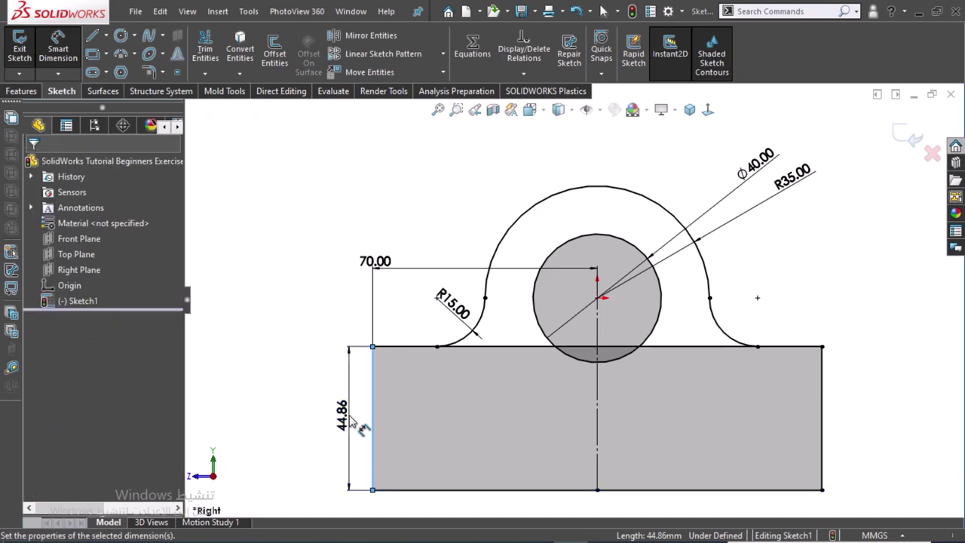
{"action": "left_click", "coordinate": [360, 427]}
{"action": "type", "text": "56"}
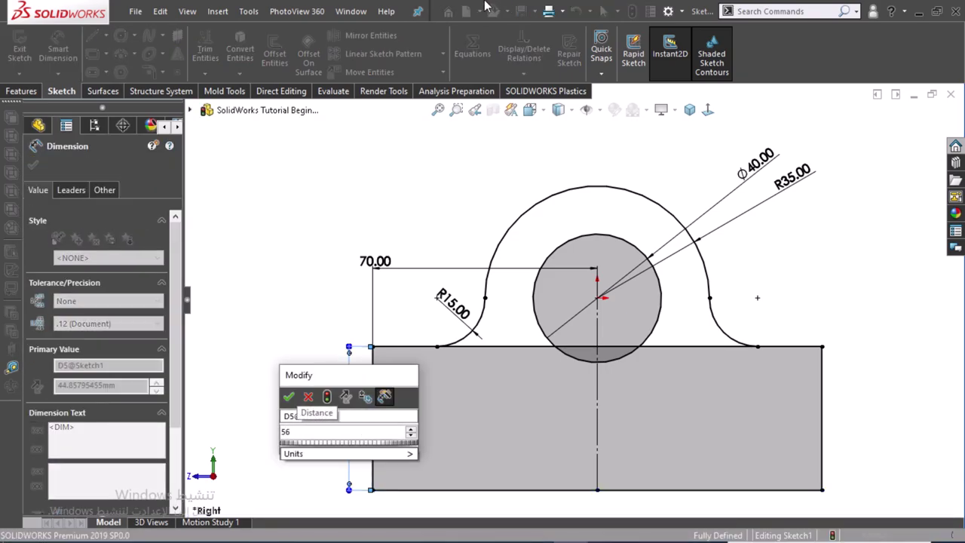
{"action": "key", "text": "Escape"}
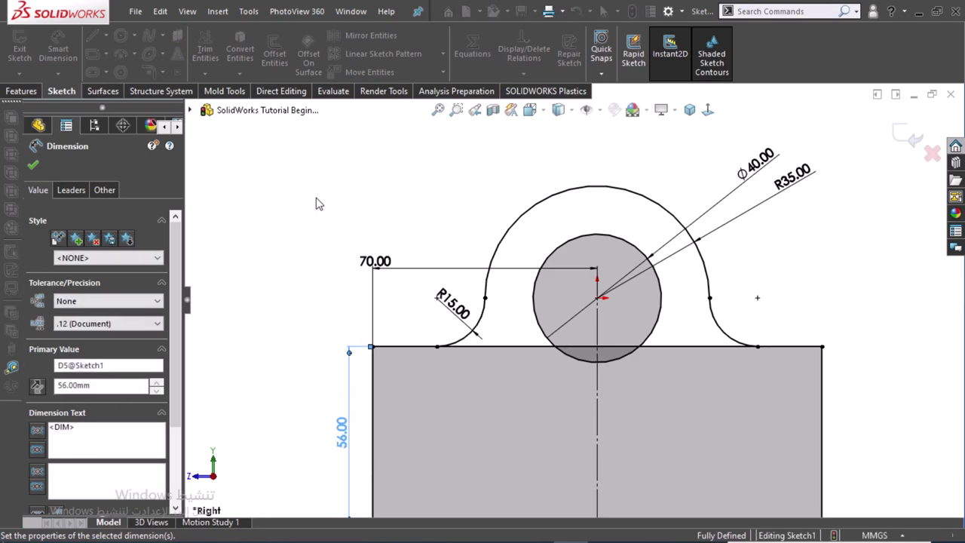
{"action": "key", "text": "Escape"}
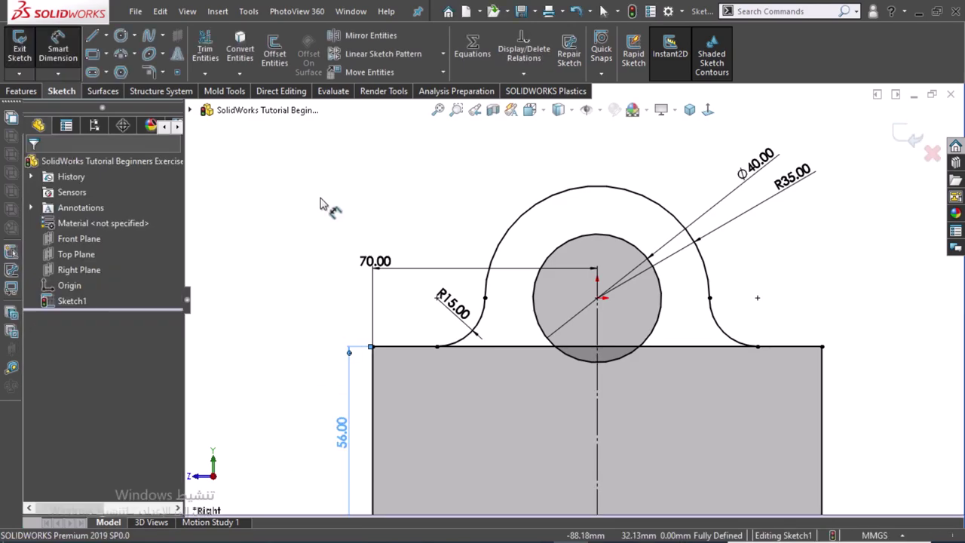
{"action": "mouse_move", "coordinate": [289, 258]}
{"action": "right_mouse_down"}
{"action": "mouse_move", "coordinate": [264, 225]}
{"action": "mouse_move", "coordinate": [275, 216]}
{"action": "right_mouse_up"}
Cancel the stray Convert Entities and power-trim the top edge inside the lug.
{"action": "left_click", "coordinate": [308, 226]}
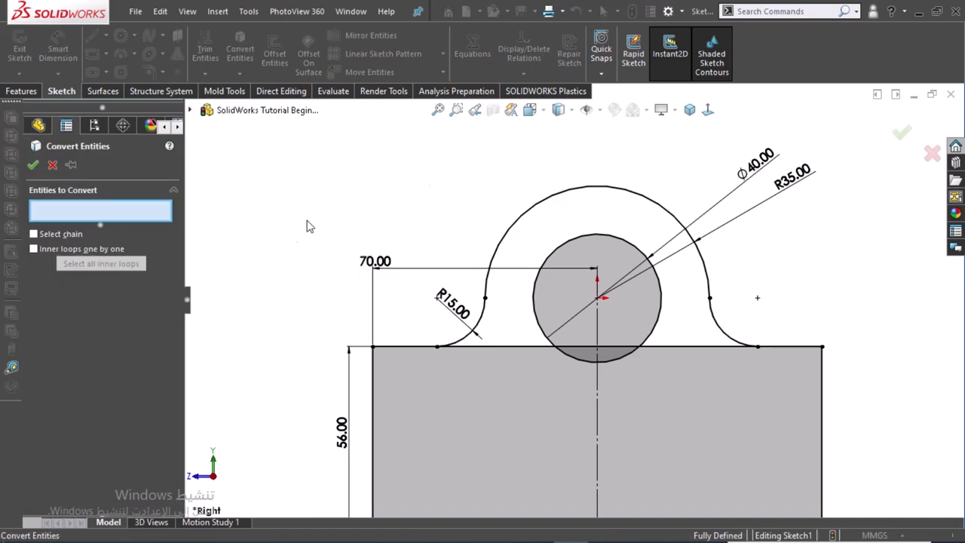
{"action": "left_click", "coordinate": [933, 153]}
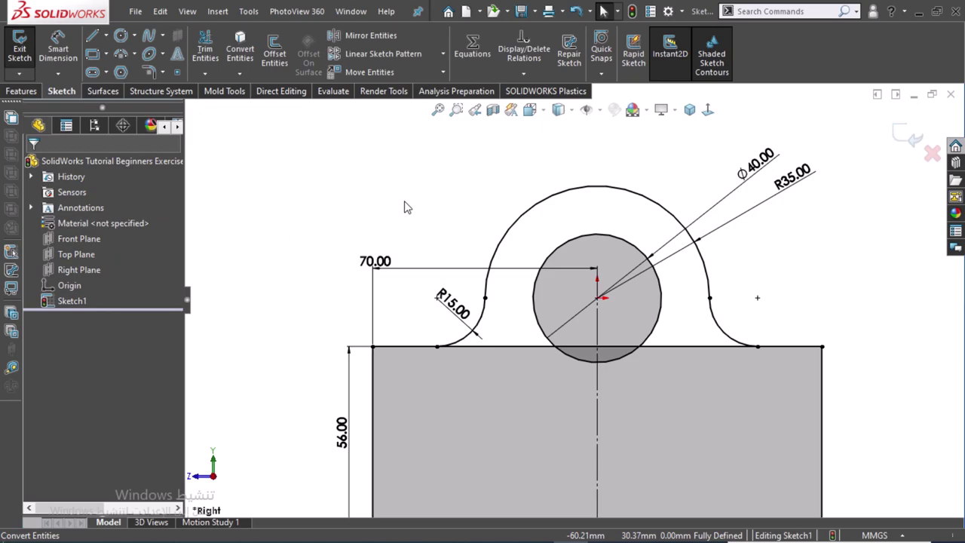
{"action": "mouse_move", "coordinate": [405, 207]}
{"action": "right_mouse_down"}
{"action": "mouse_move", "coordinate": [379, 204]}
{"action": "mouse_move", "coordinate": [391, 172]}
{"action": "right_mouse_up"}
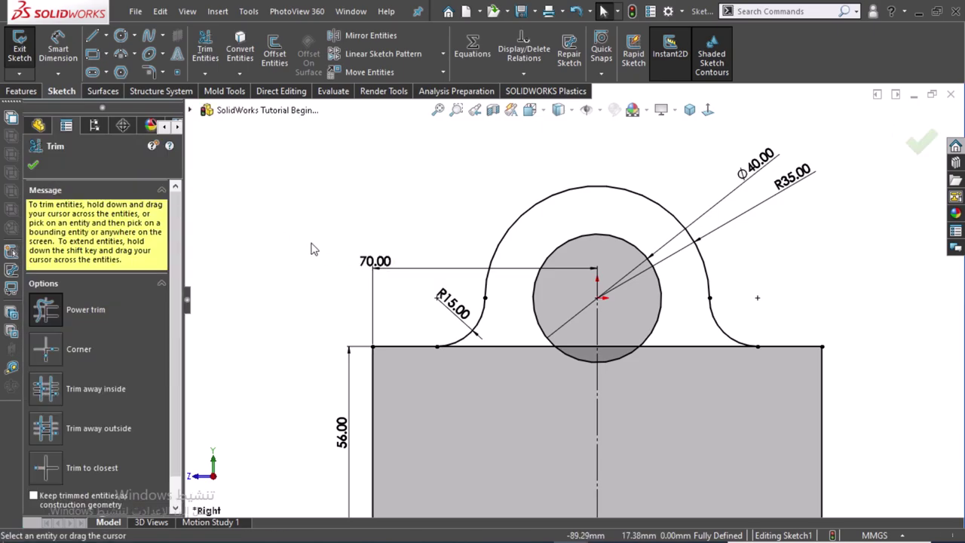
{"action": "left_click_drag", "start_coordinate": [513, 348], "coordinate": [510, 323]}
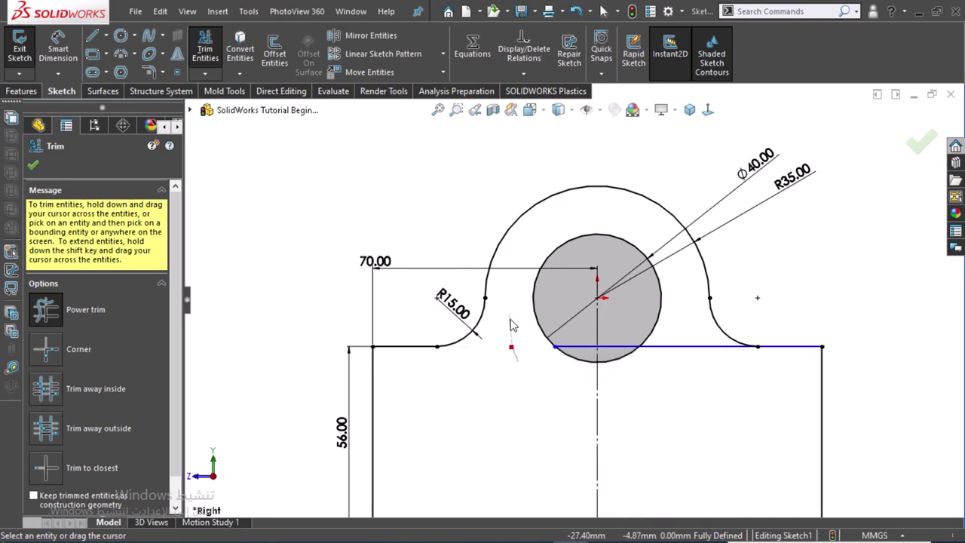
{"action": "left_click_drag", "start_coordinate": [677, 337], "coordinate": [680, 355]}
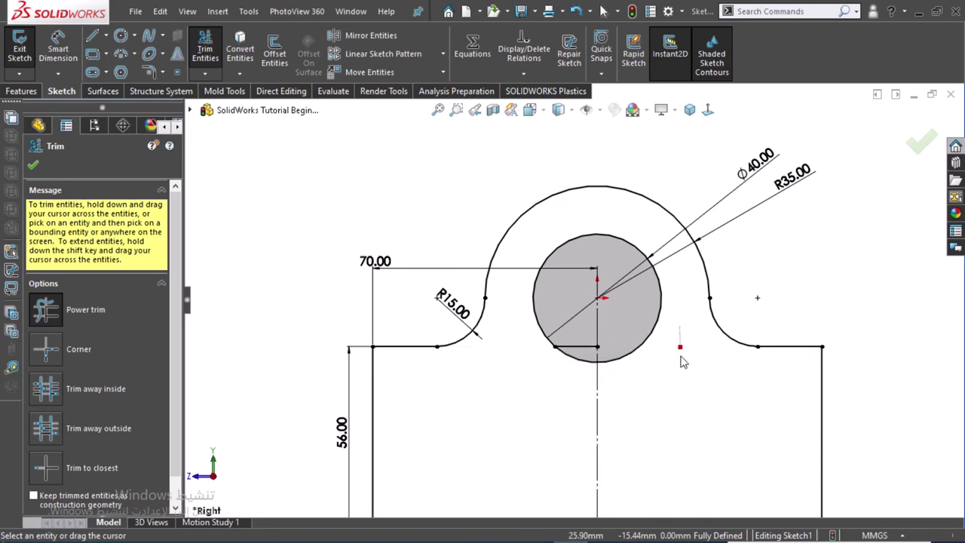
{"action": "key", "text": "Escape"}
Delete the leftover short line under the circle.
{"action": "left_click", "coordinate": [579, 353]}
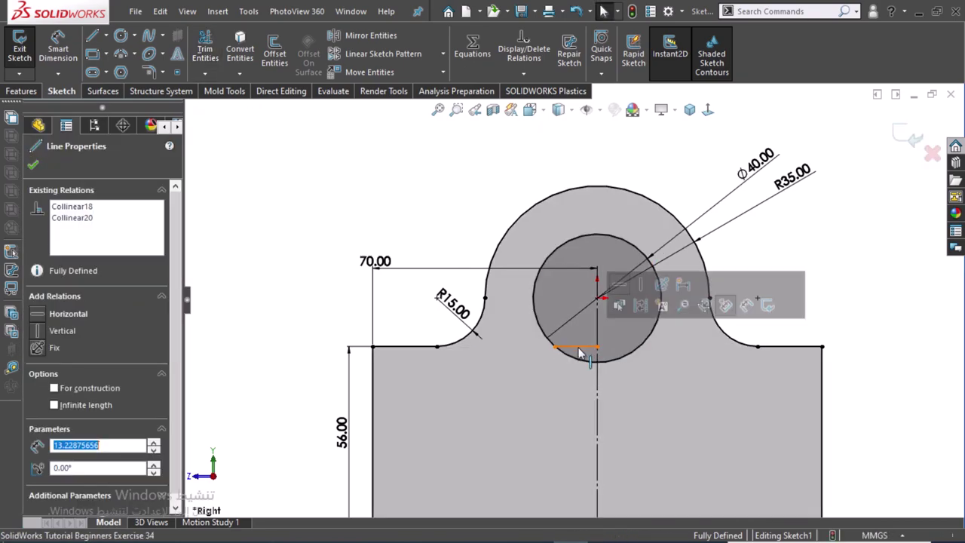
{"action": "key", "text": "Delete"}
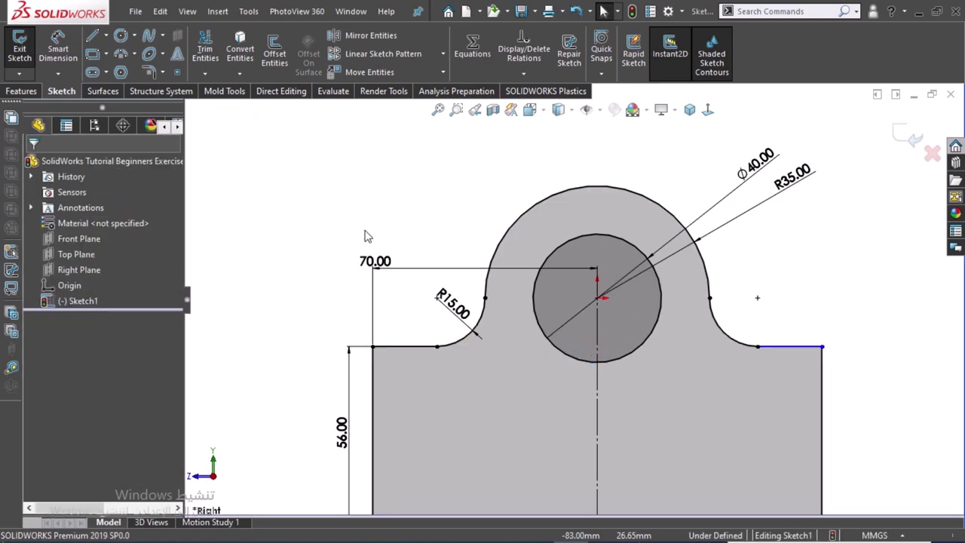
{"action": "scroll", "coordinate": [791, 359], "scroll_direction": "down", "scroll_amount": 1}
{"action": "scroll", "coordinate": [624, 313], "scroll_direction": "up", "scroll_amount": 2}
{"action": "scroll", "coordinate": [624, 313], "scroll_direction": "up", "scroll_amount": 1}
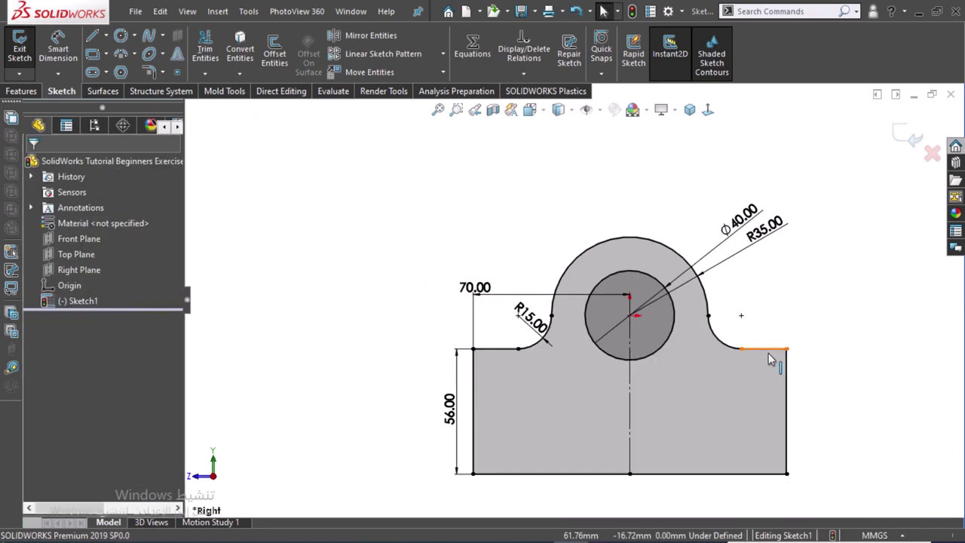
Make the two short top ledges on either side of the lug equal.
{"action": "left_click", "coordinate": [761, 348]}
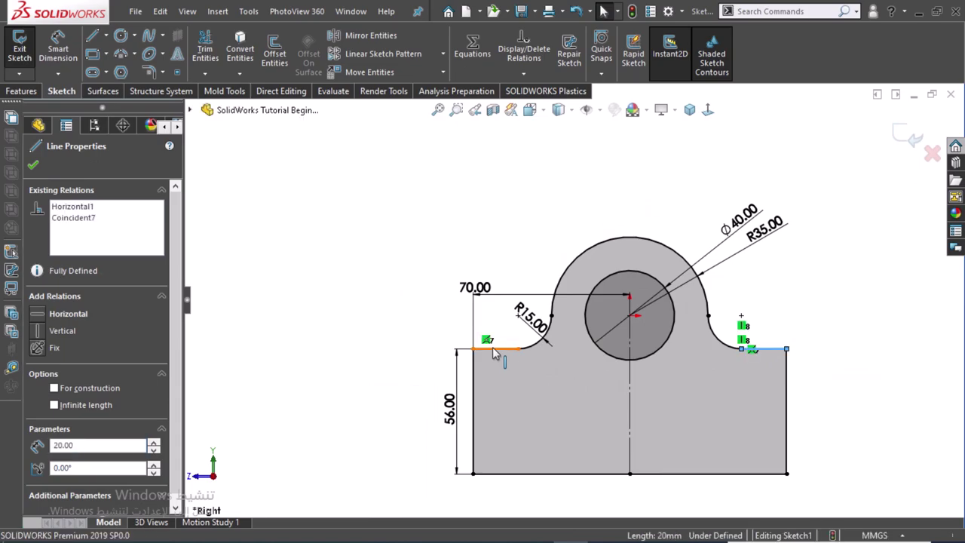
{"action": "left_click", "coordinate": [494, 349], "text": "ctrl"}
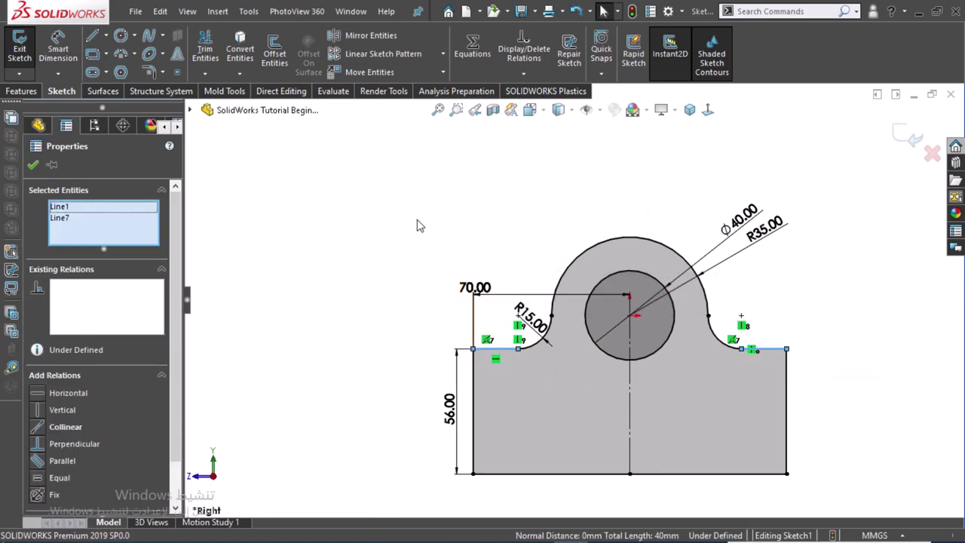
{"action": "left_click", "coordinate": [42, 475]}
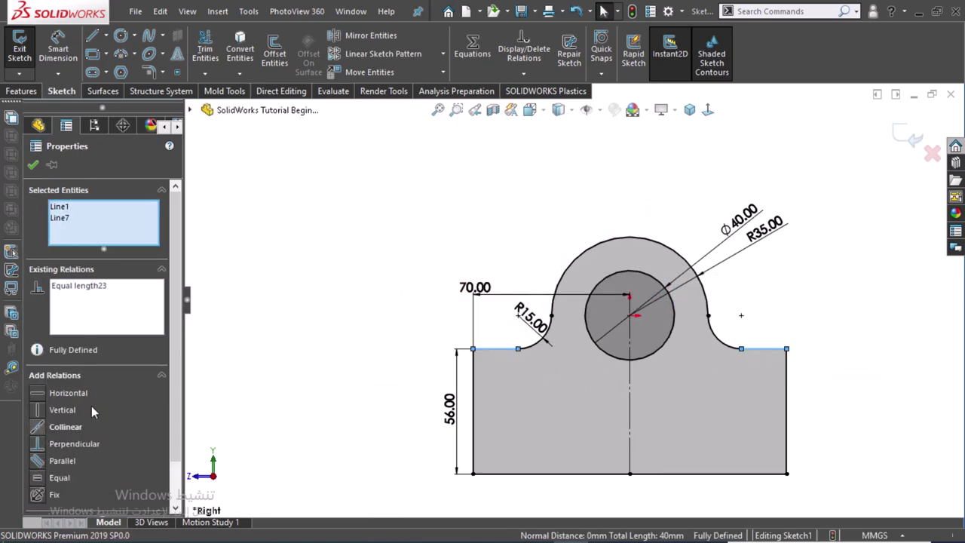
{"action": "left_click", "coordinate": [280, 308]}
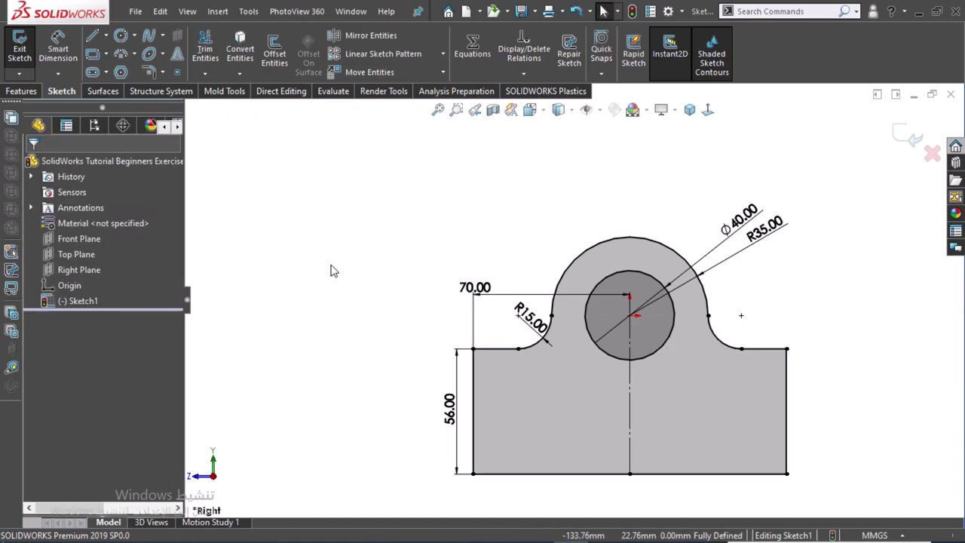
Draw a small hole circle near the base's lower-left corner.
{"action": "right_click_drag", "start_coordinate": [347, 281], "coordinate": [382, 286]}
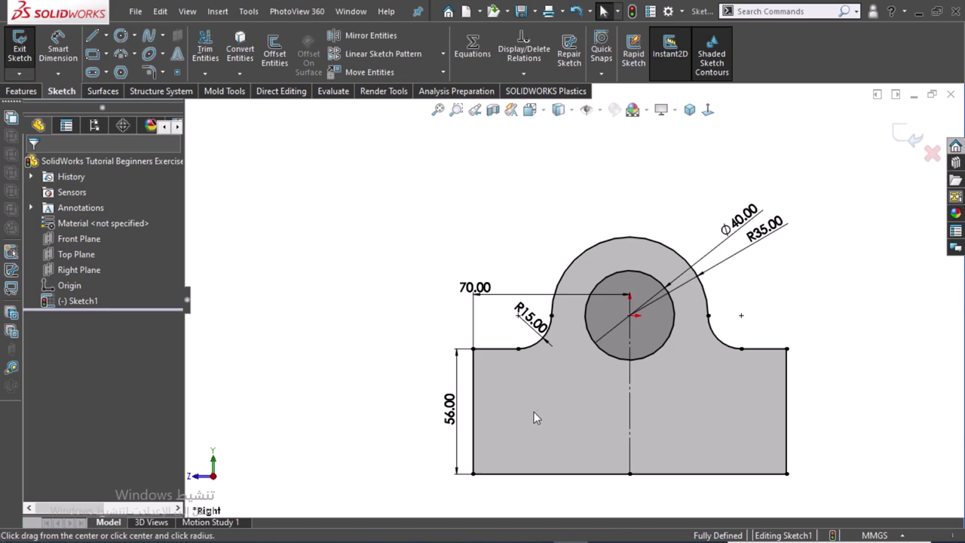
{"action": "left_click", "coordinate": [510, 441]}
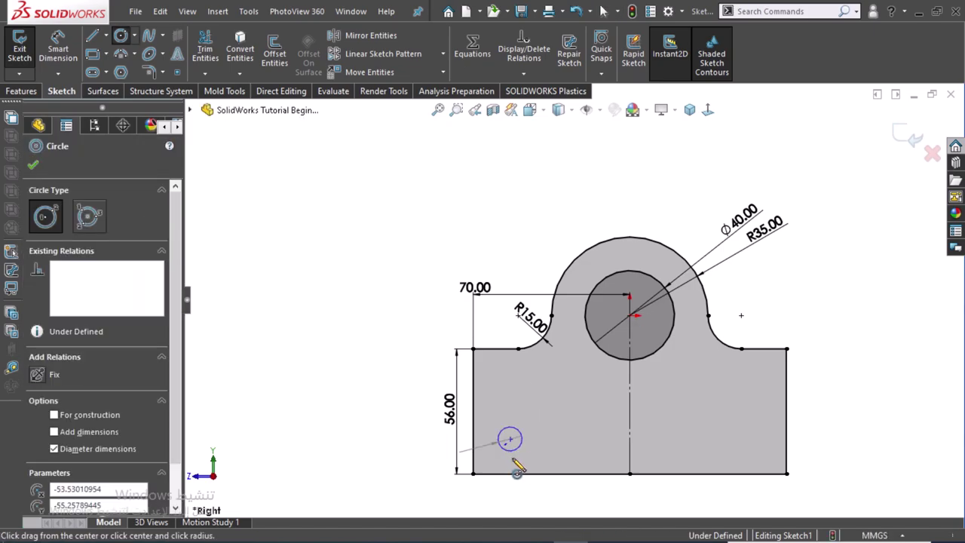
{"action": "left_click", "coordinate": [517, 448]}
{"action": "scroll", "coordinate": [577, 344], "scroll_direction": "up", "scroll_amount": 1}
{"action": "scroll", "coordinate": [578, 388], "scroll_direction": "up", "scroll_amount": 3}
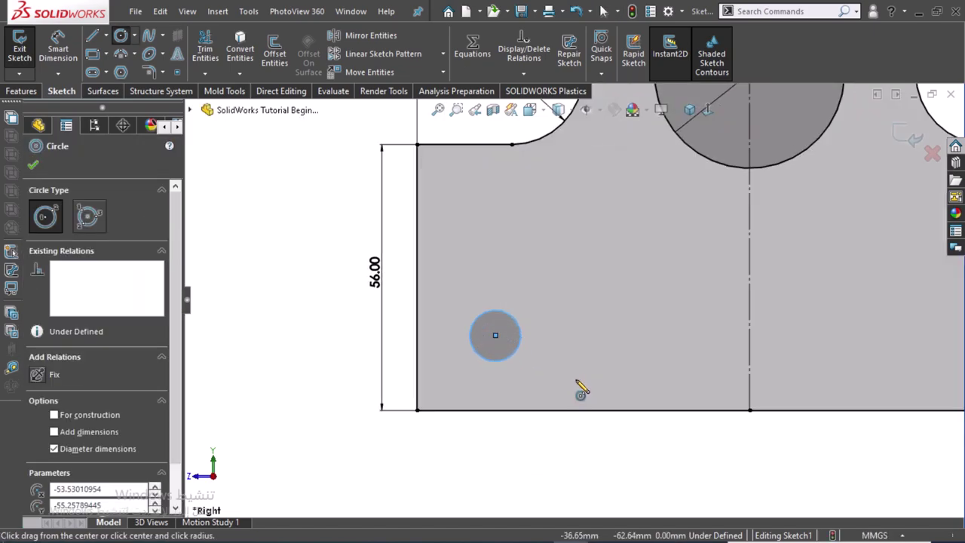
{"action": "scroll", "coordinate": [581, 390], "scroll_direction": "up", "scroll_amount": 2}
{"action": "right_click_drag", "start_coordinate": [528, 463], "coordinate": [528, 407]}
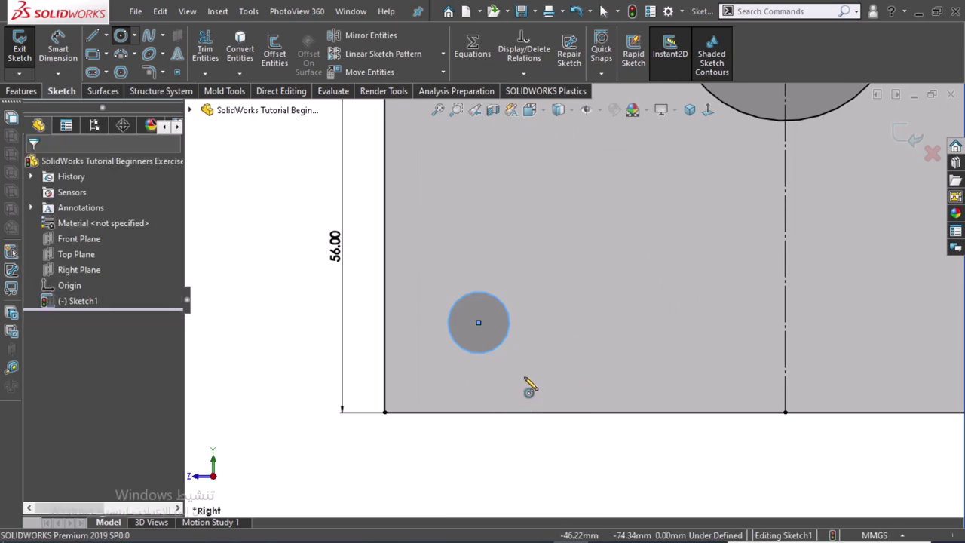
Dimension the hole 16 mm from the left edge and 45 mm above the bottom edge.
{"action": "left_click", "coordinate": [385, 355]}
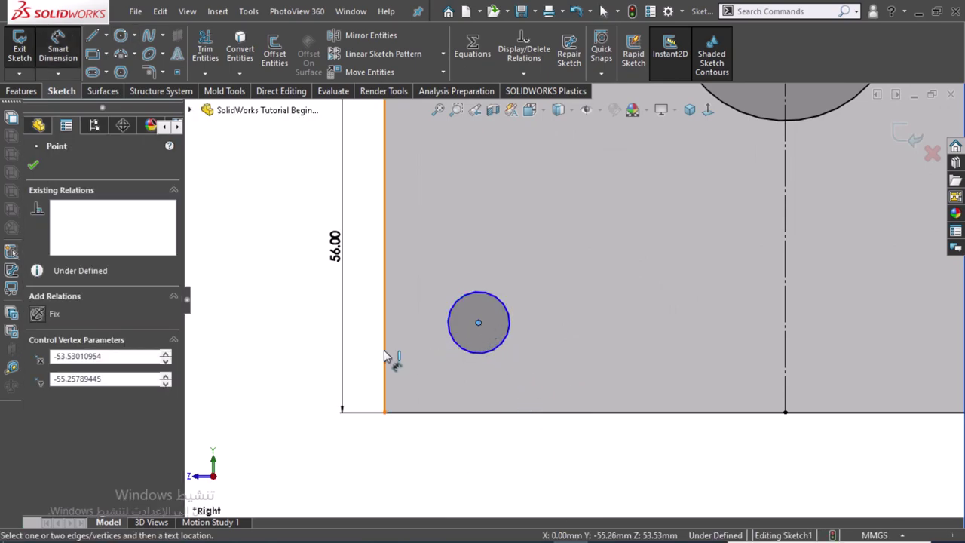
{"action": "left_click", "coordinate": [433, 471]}
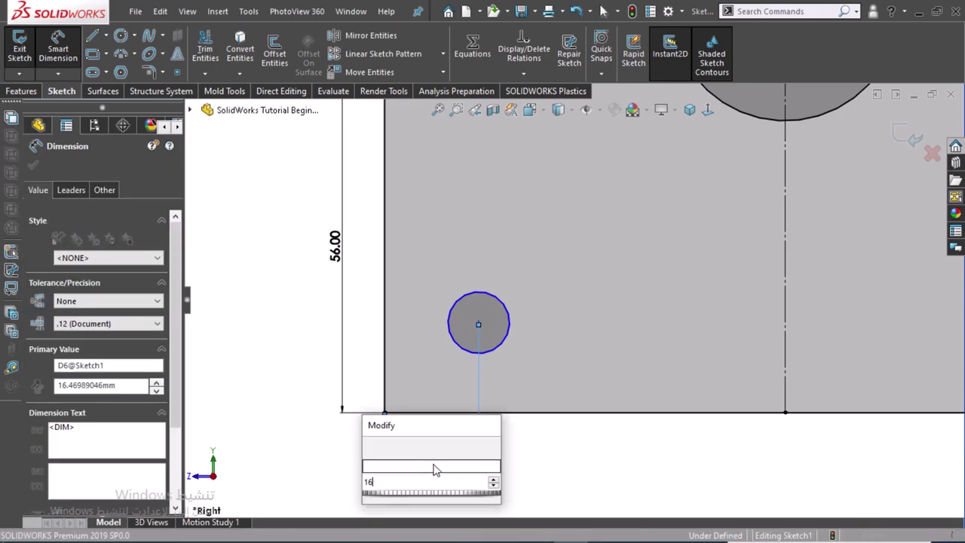
{"action": "left_click", "coordinate": [428, 442]}
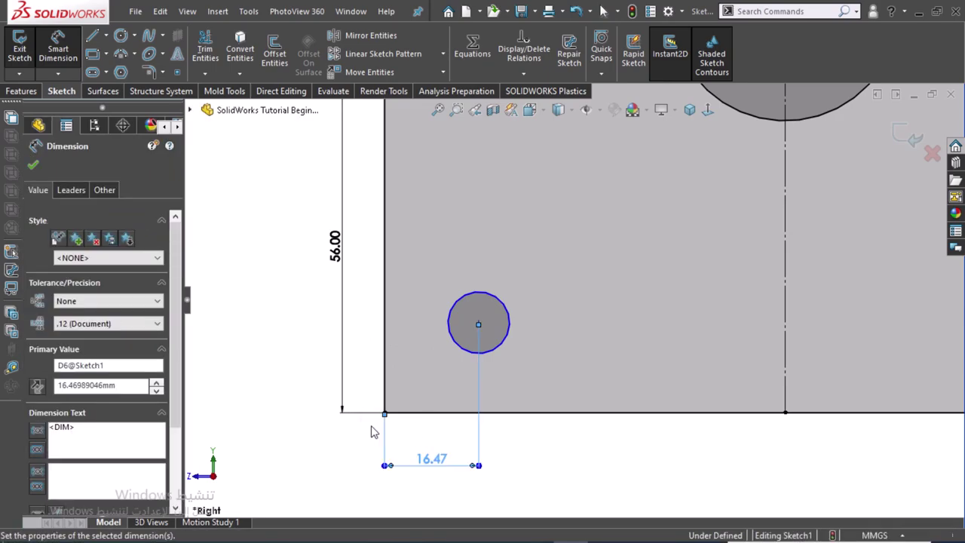
{"action": "scroll", "coordinate": [357, 431], "scroll_direction": "up", "scroll_amount": 2}
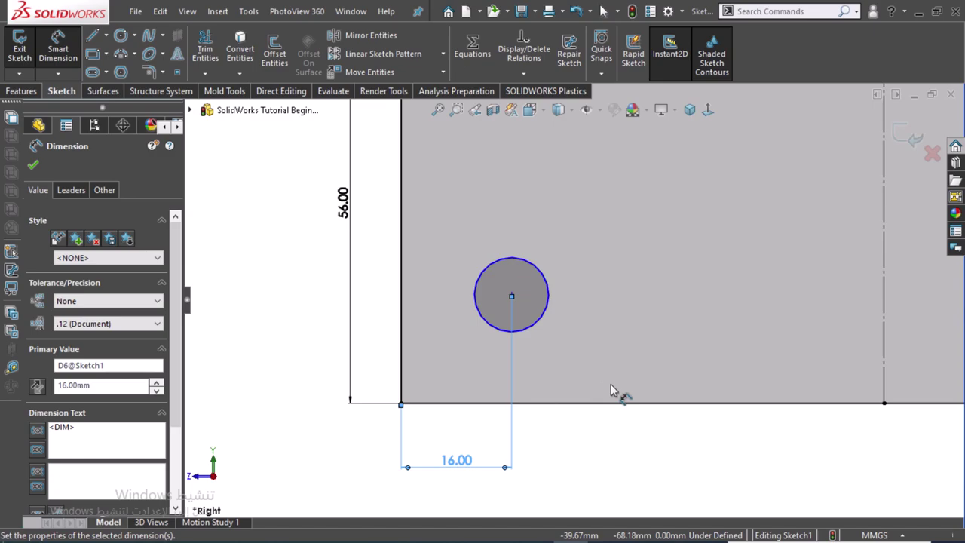
{"action": "left_click", "coordinate": [512, 296]}
{"action": "left_click", "coordinate": [482, 403]}
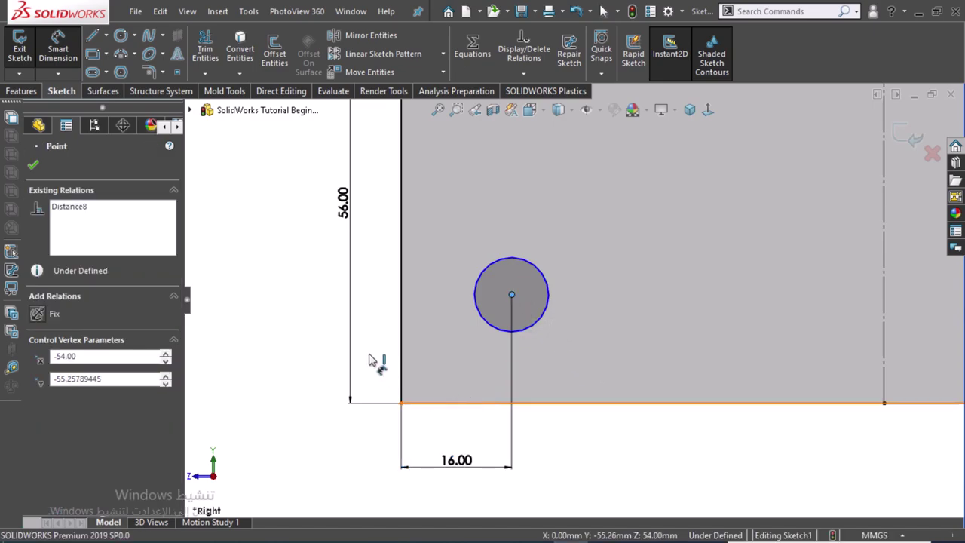
{"action": "left_click", "coordinate": [377, 355]}
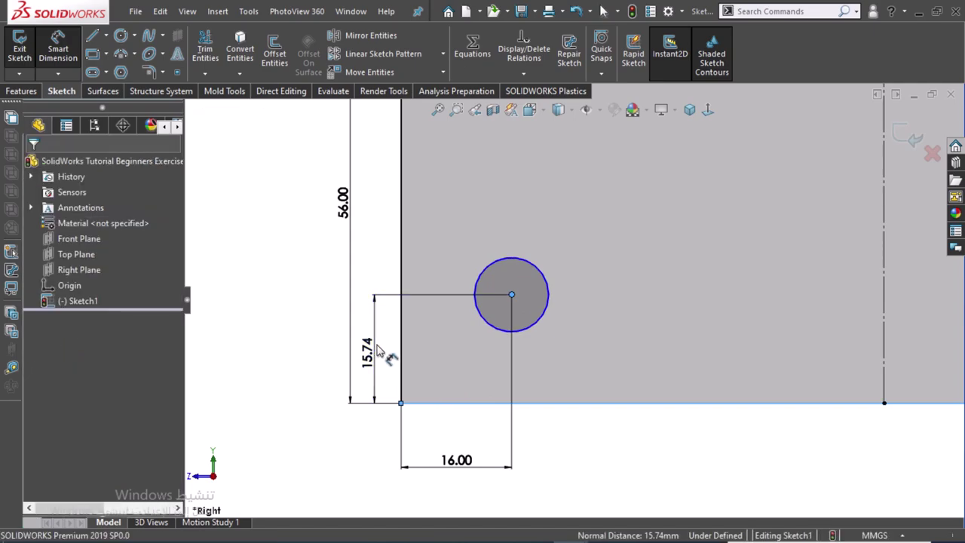
{"action": "type", "text": "45"}
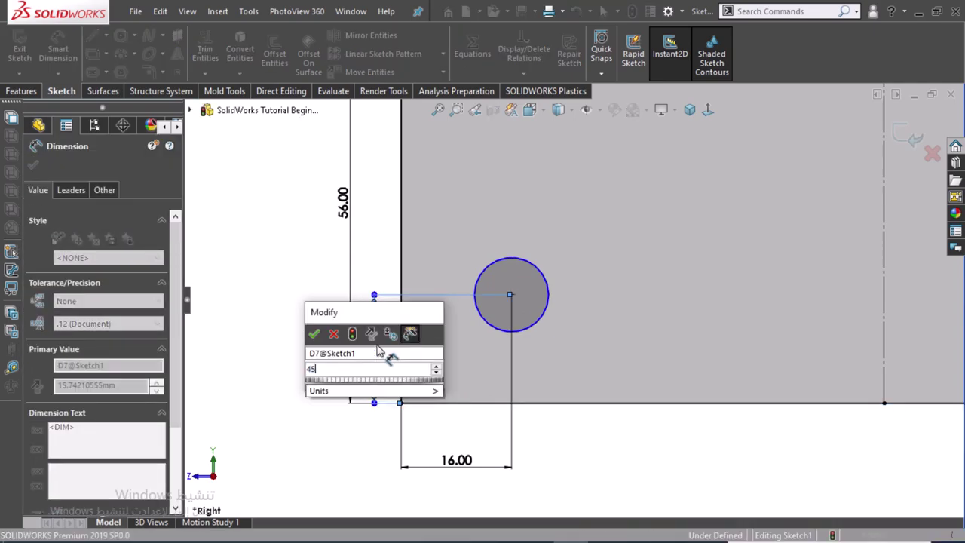
{"action": "key", "text": "Escape"}
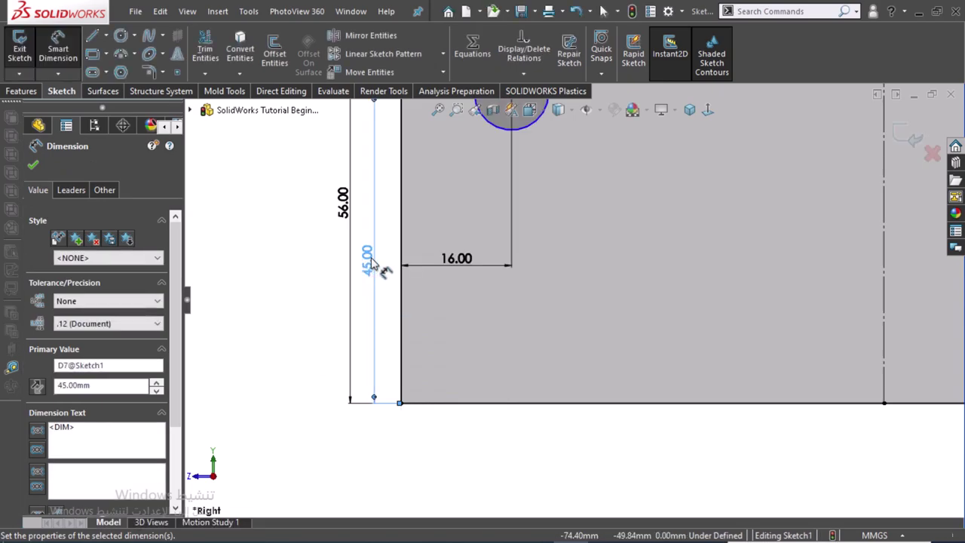
{"action": "key", "text": "Escape"}
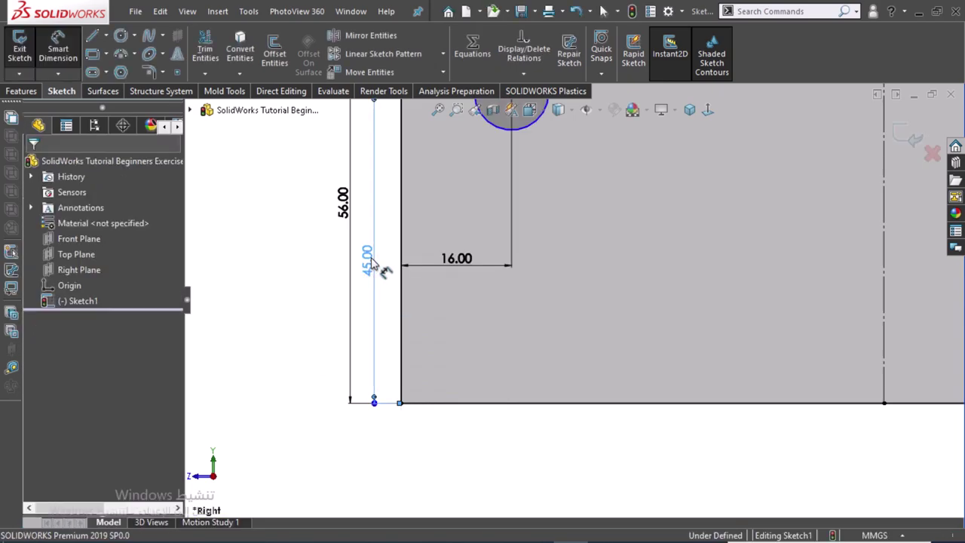
Change the hole height from 45 to 28 and give the hole a Ø12 diameter.
{"action": "double_click", "coordinate": [371, 262]}
{"action": "key", "text": "Return"}
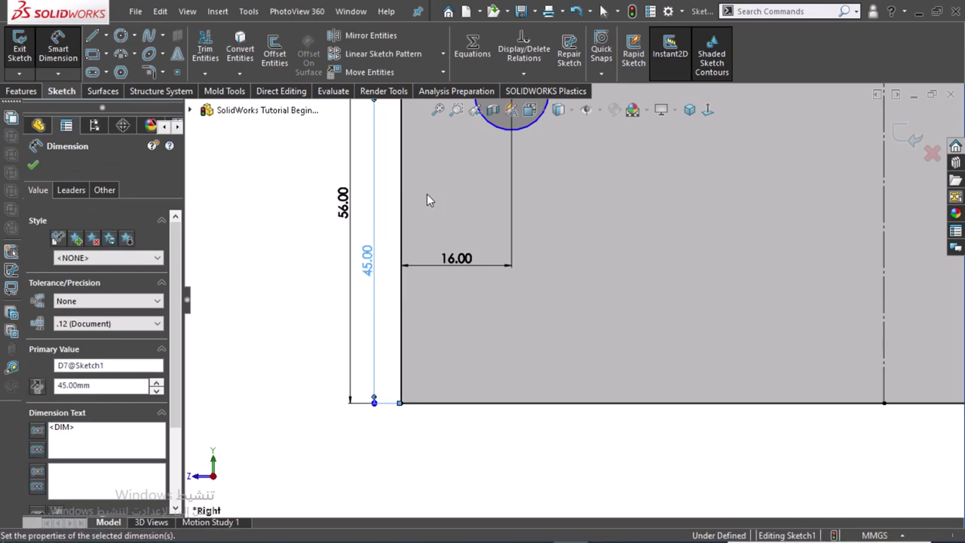
{"action": "type", "text": "28"}
{"action": "key", "text": "Return"}
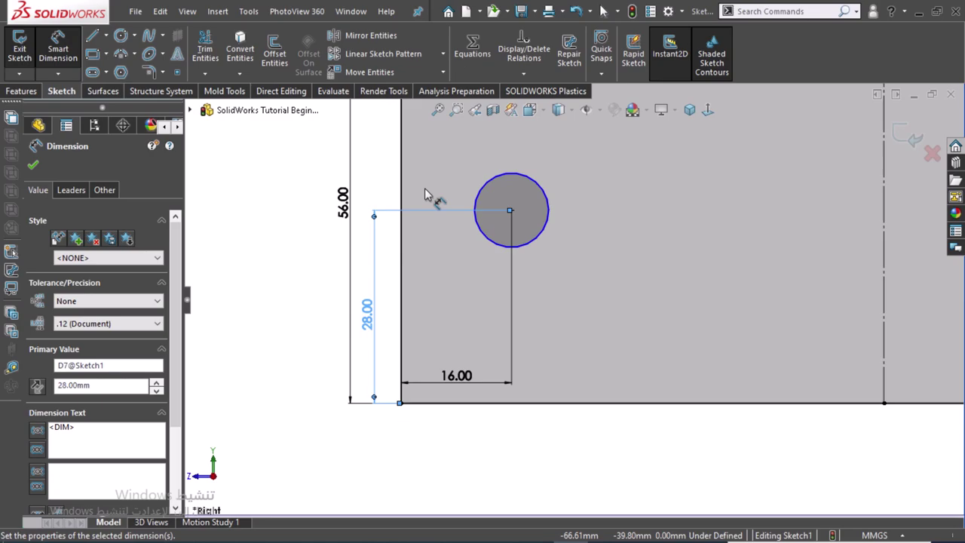
{"action": "left_click", "coordinate": [544, 196]}
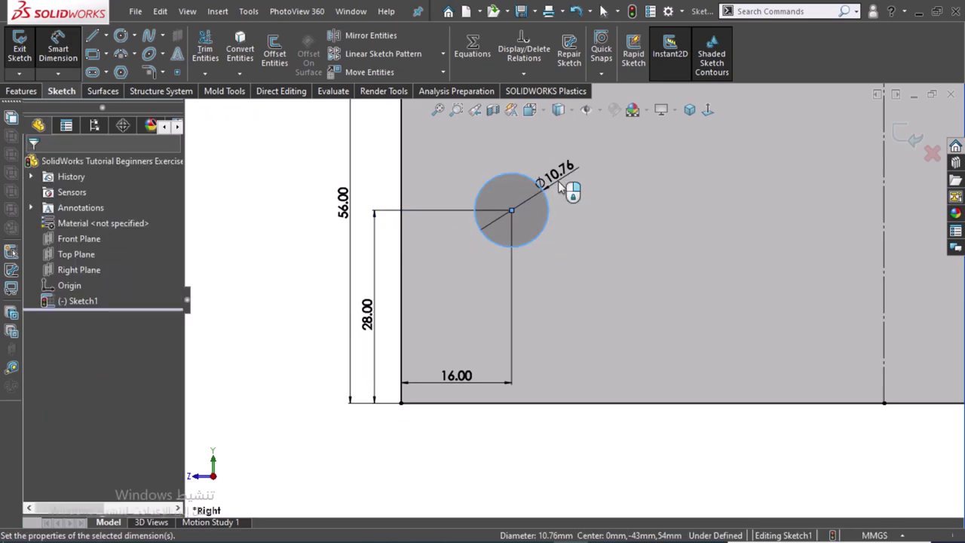
{"action": "left_click", "coordinate": [558, 181]}
{"action": "type", "text": "10"}
{"action": "key", "text": "Return"}
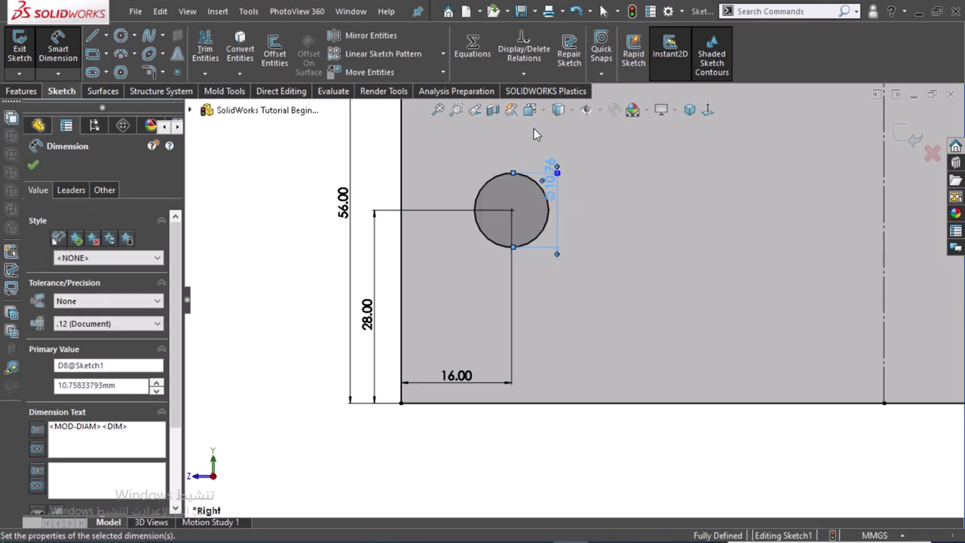
{"action": "left_click", "coordinate": [540, 213]}
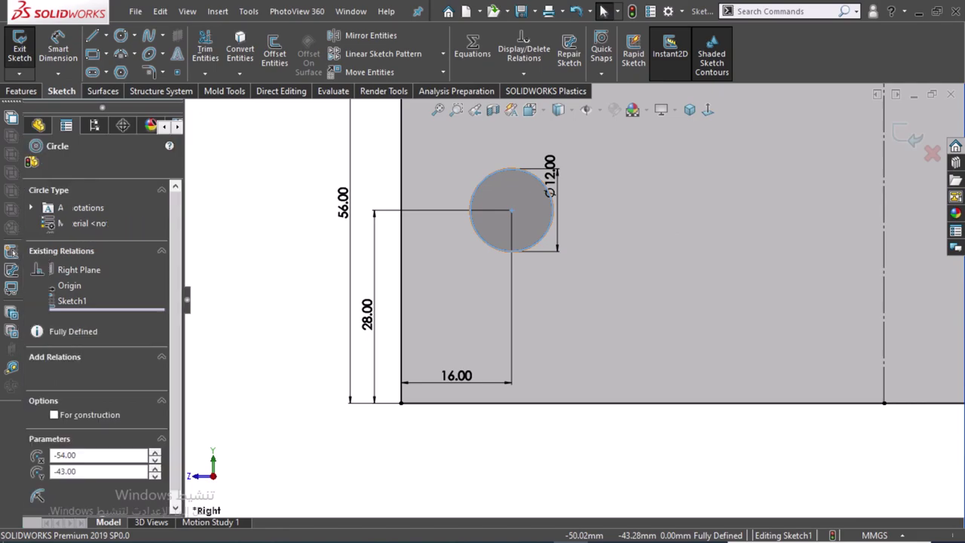
Add the vertical centreline beside the hole and zoom to fit the sketch.
{"action": "left_click", "coordinate": [886, 246], "text": "ctrl"}
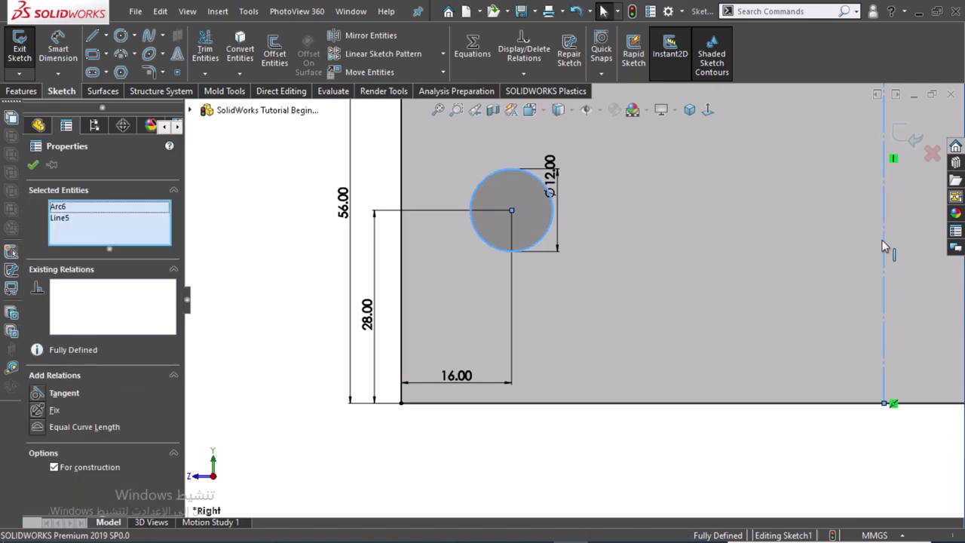
{"action": "key", "text": "Escape"}
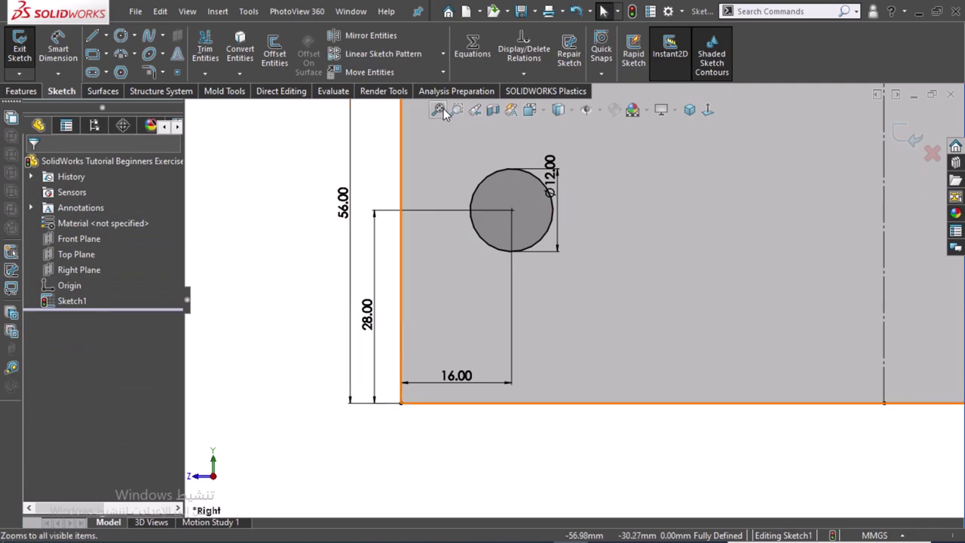
{"action": "left_click", "coordinate": [438, 109]}
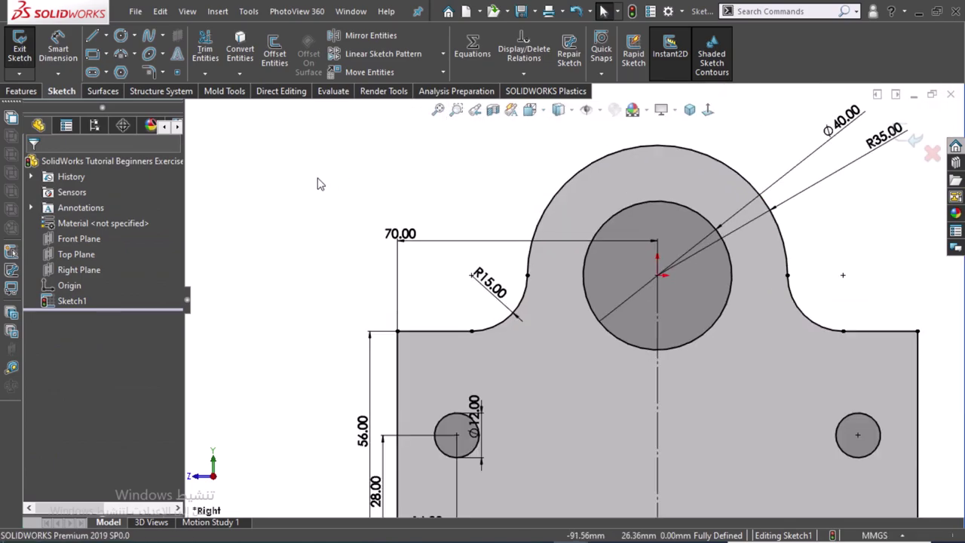
{"action": "scroll", "coordinate": [317, 184], "scroll_direction": "up", "scroll_amount": 3}
Extrude the bracket sketch 30 mm deep as Boss-Extrude1.
{"action": "scroll", "coordinate": [823, 446], "scroll_direction": "down", "scroll_amount": 2}
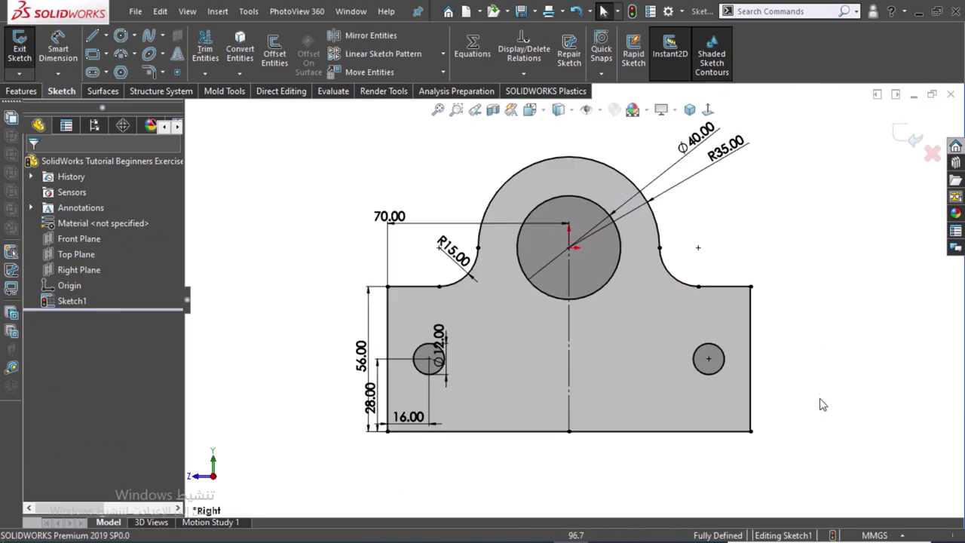
{"action": "left_click", "coordinate": [21, 91]}
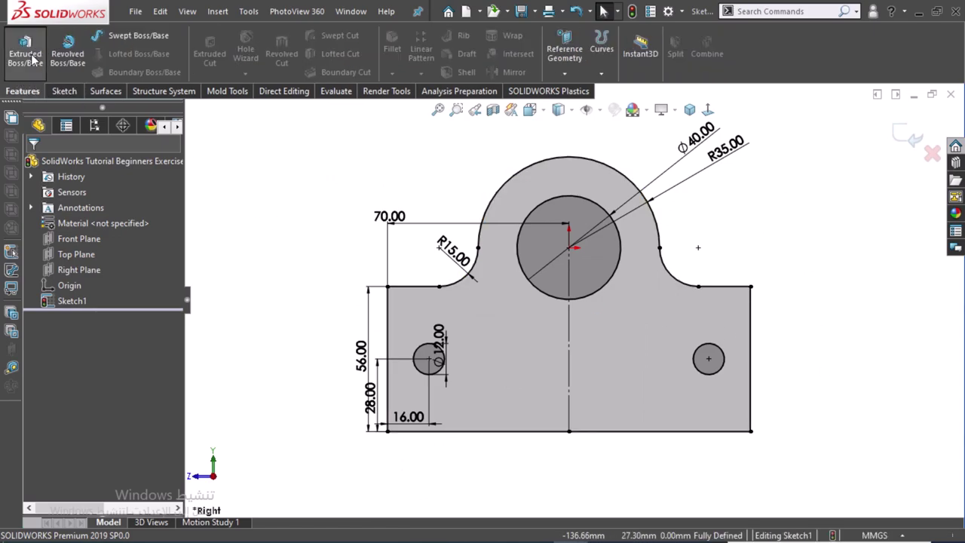
{"action": "left_click", "coordinate": [33, 60]}
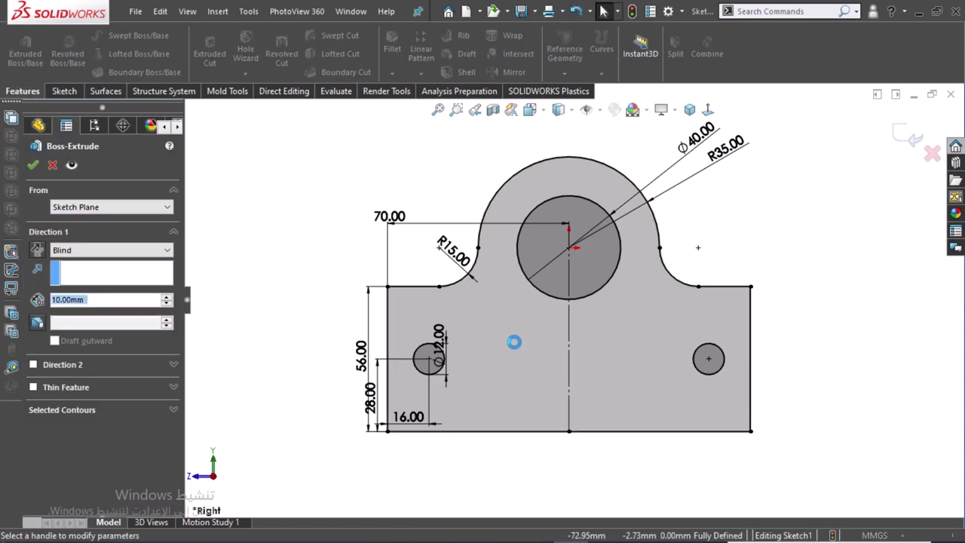
{"action": "type", "text": "30"}
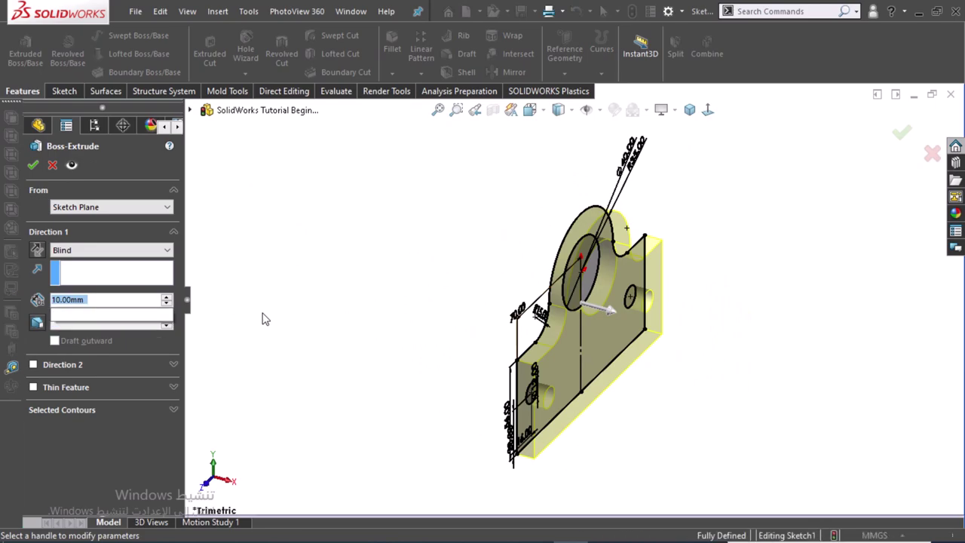
{"action": "key", "text": "Return"}
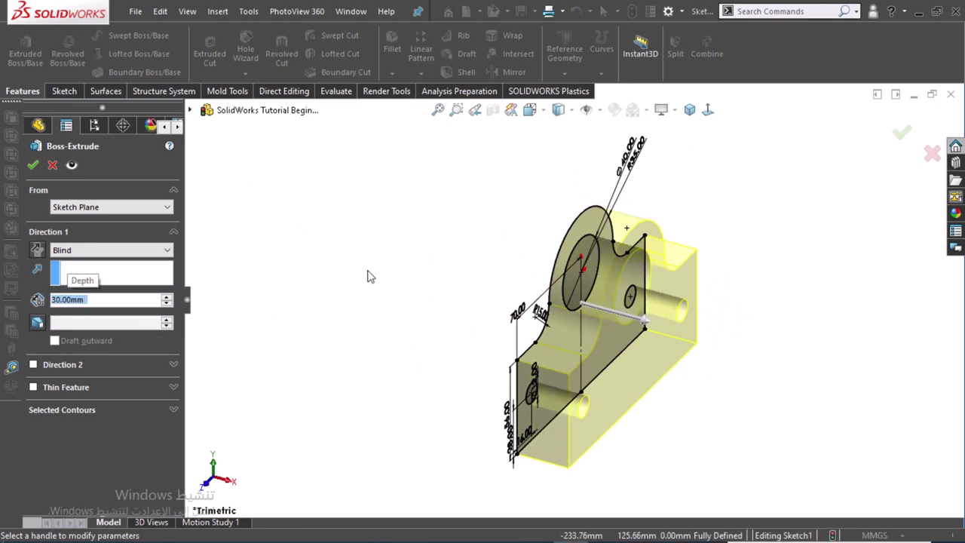
{"action": "key", "text": "Return"}
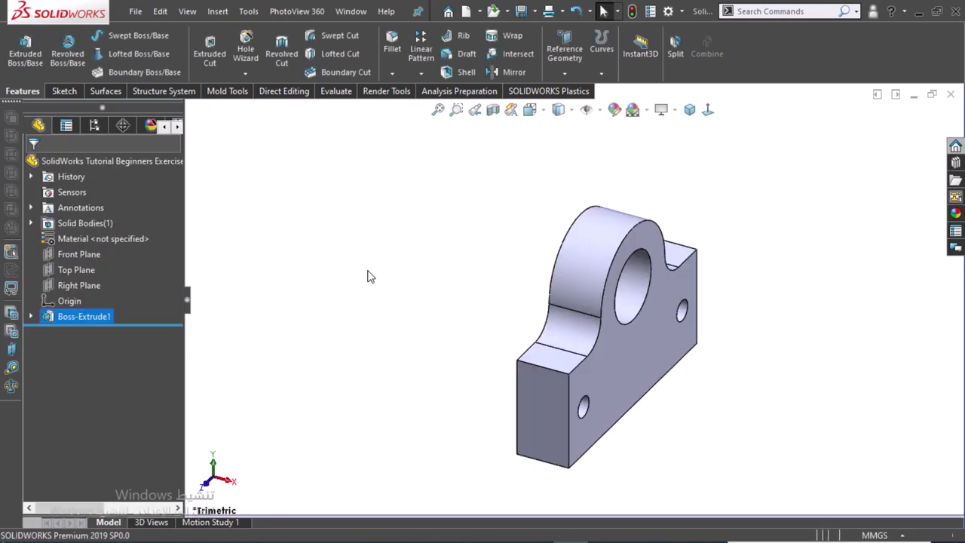
Start a new sketch on the Front Plane and view it normal to the screen.
{"action": "left_click", "coordinate": [378, 219]}
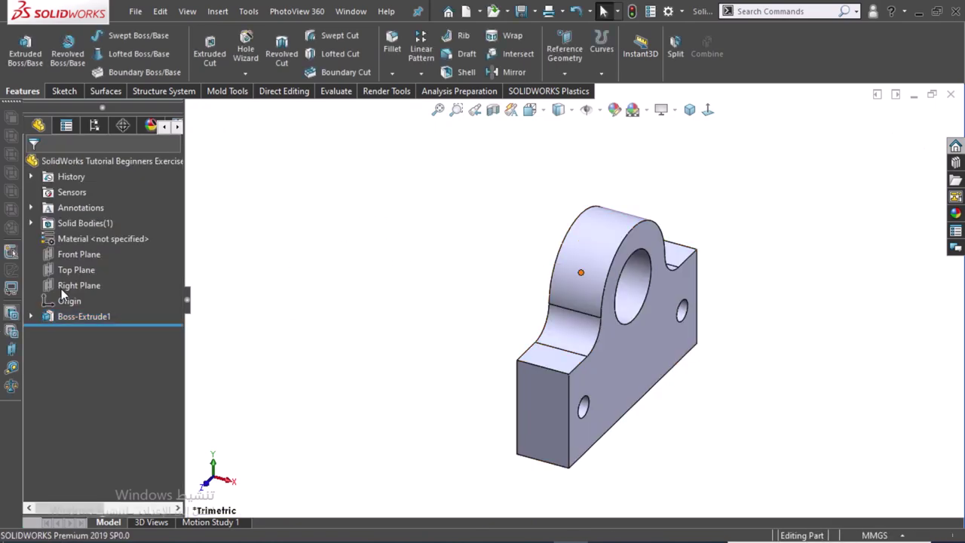
{"action": "left_click", "coordinate": [70, 256]}
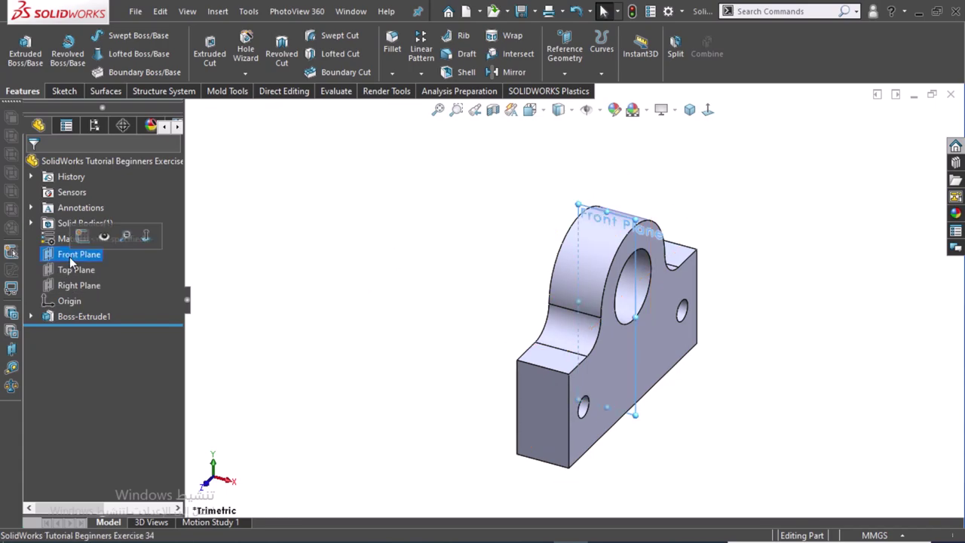
{"action": "left_click", "coordinate": [84, 237]}
{"action": "left_click", "coordinate": [707, 110]}
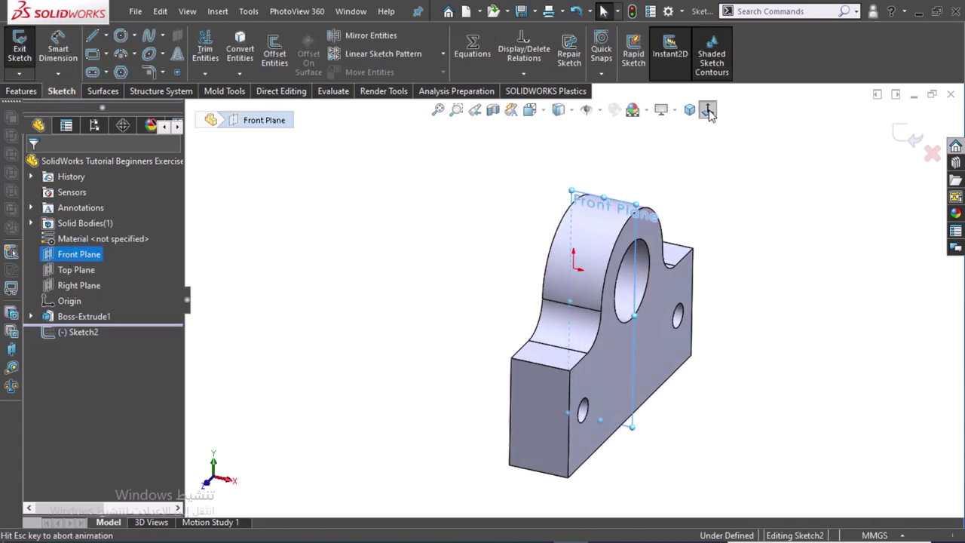
{"action": "left_click", "coordinate": [403, 255]}
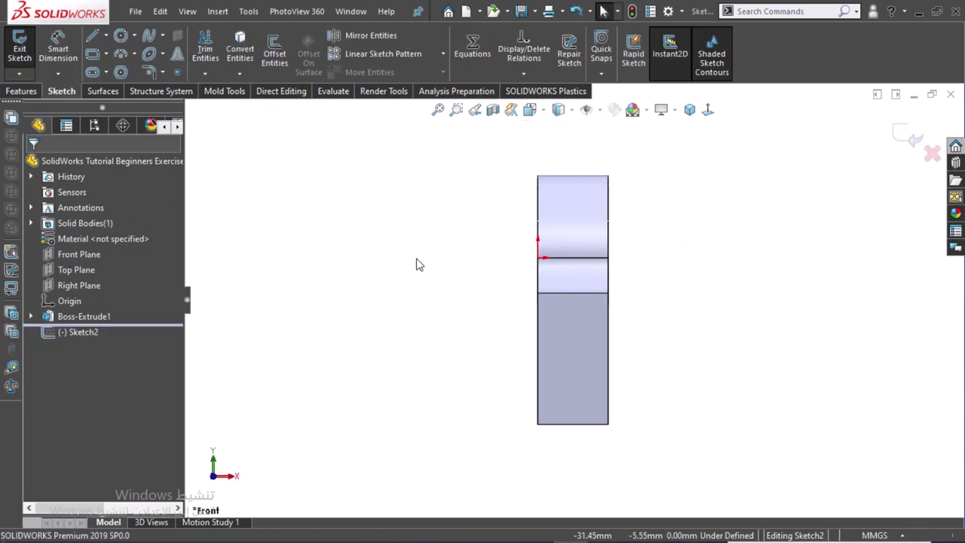
{"action": "mouse_move", "coordinate": [676, 325]}
{"action": "middle_mouse_down", "text": "ctrl"}
{"action": "mouse_move", "coordinate": [578, 312]}
{"action": "mouse_move", "coordinate": [481, 325]}
{"action": "middle_mouse_up", "text": "ctrl"}
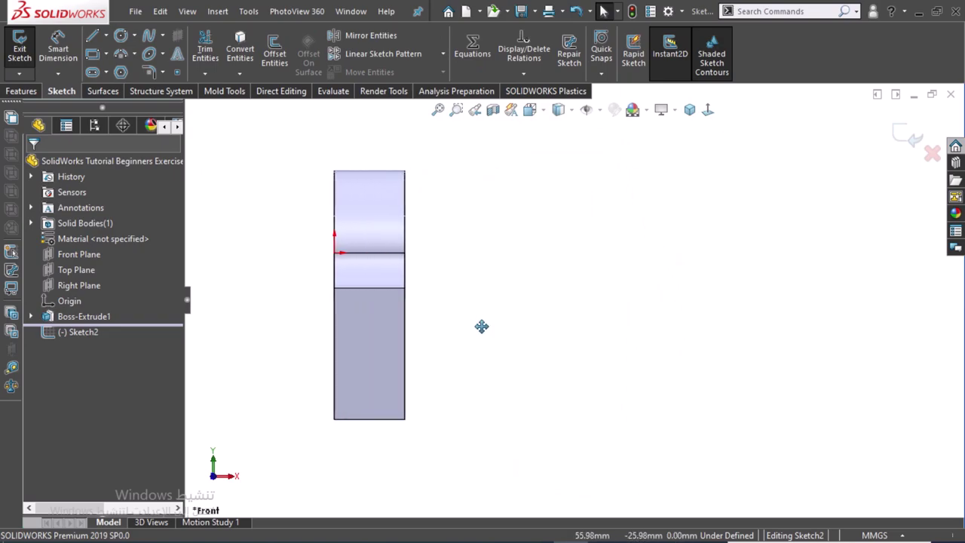
Draw a closed tapered lug outline with a rounded tip against the bracket's side.
{"action": "right_click_drag", "start_coordinate": [498, 372], "coordinate": [445, 370]}
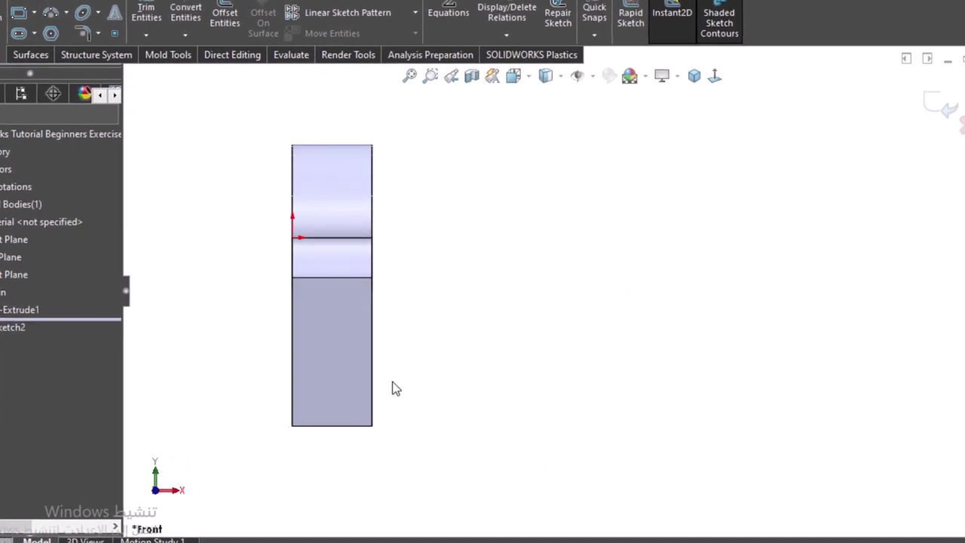
{"action": "left_click", "coordinate": [343, 432]}
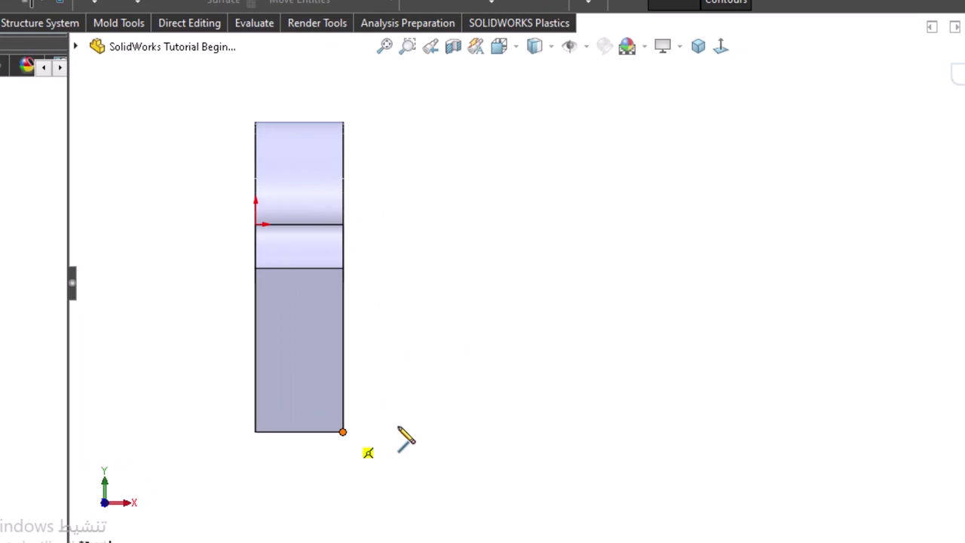
{"action": "left_click", "coordinate": [435, 432]}
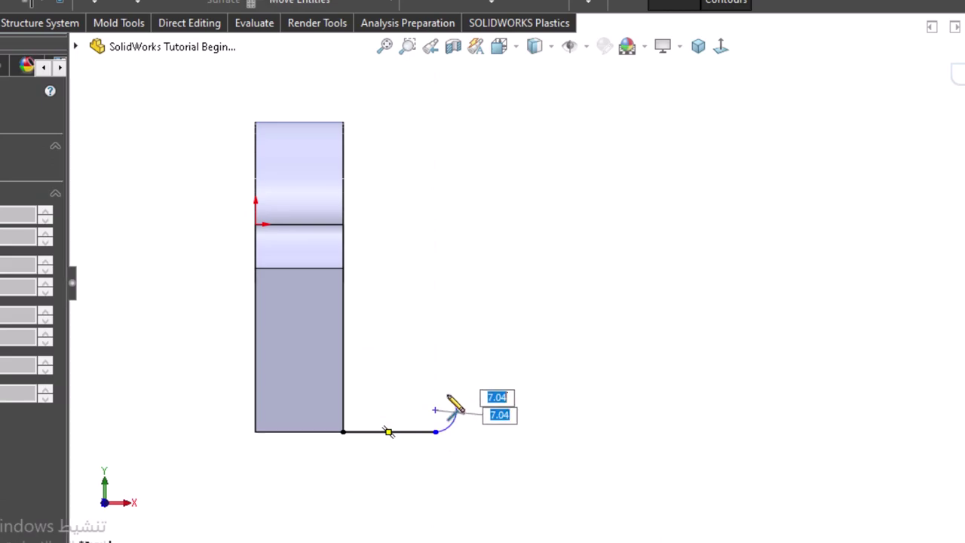
{"action": "left_click", "coordinate": [446, 393]}
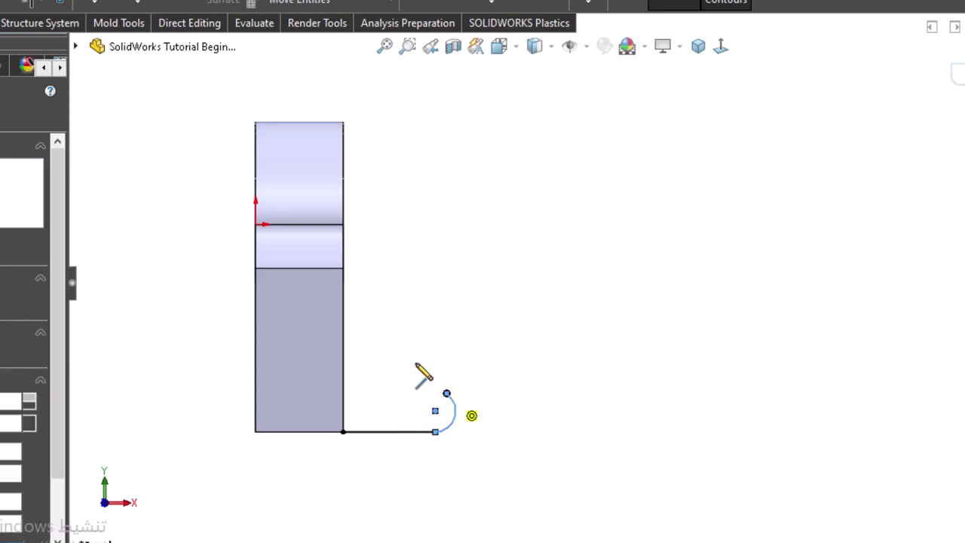
{"action": "left_click", "coordinate": [343, 327]}
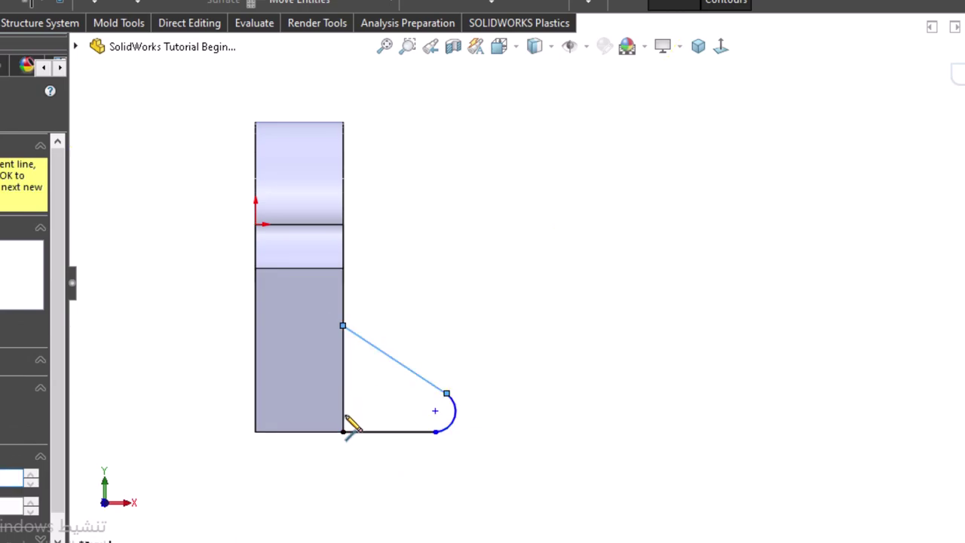
{"action": "left_click", "coordinate": [343, 431]}
Add a small circle centred on the lug's end-arc centre.
{"action": "key", "text": "s"}
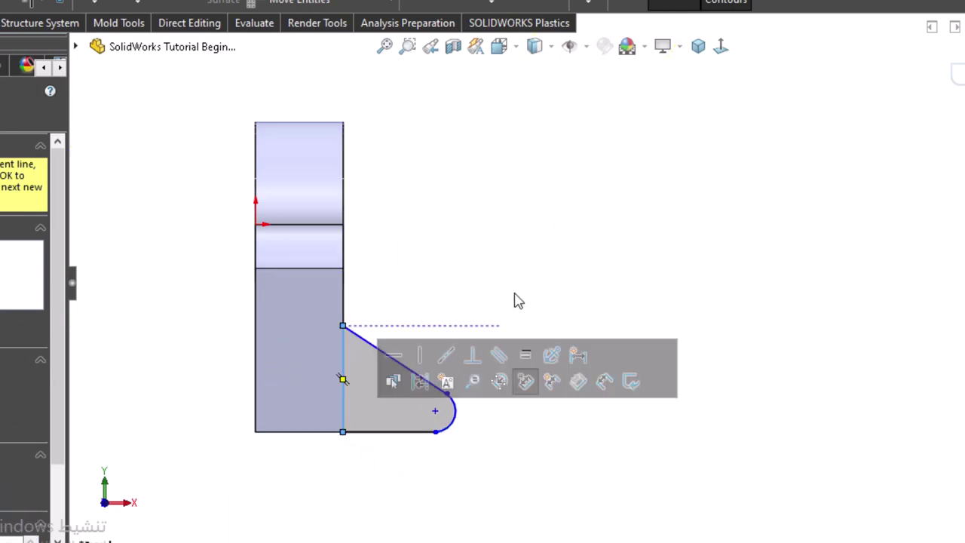
{"action": "left_click", "coordinate": [482, 350]}
{"action": "left_click", "coordinate": [435, 412]}
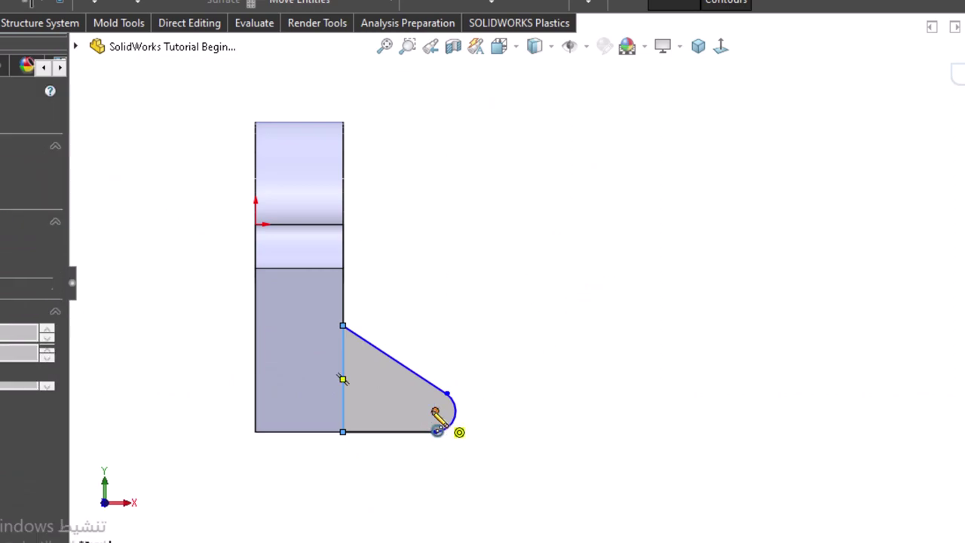
{"action": "key", "text": "Escape"}
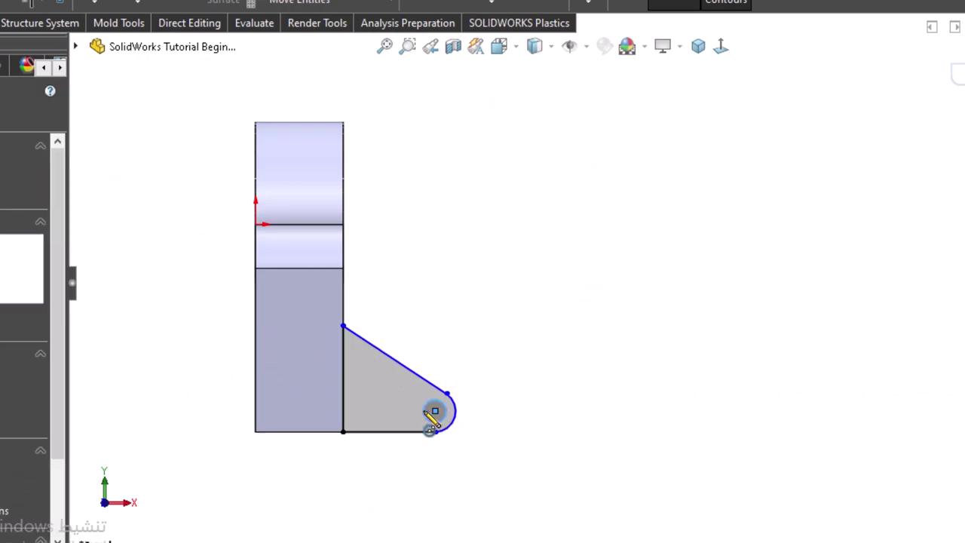
{"action": "right_click_drag", "start_coordinate": [513, 345], "coordinate": [505, 316]}
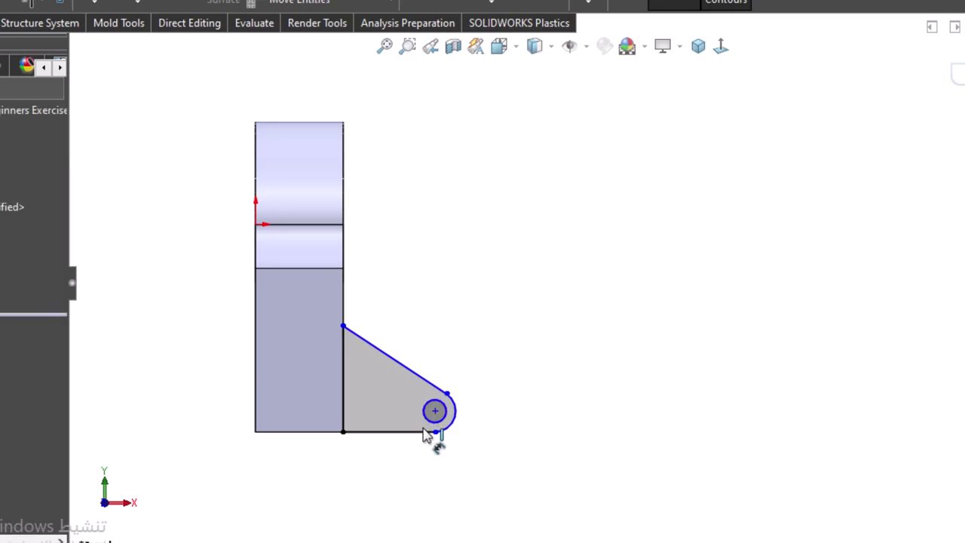
Dimension the lug's bottom edge to 40 mm and its end arc to R10.
{"action": "left_click", "coordinate": [396, 456]}
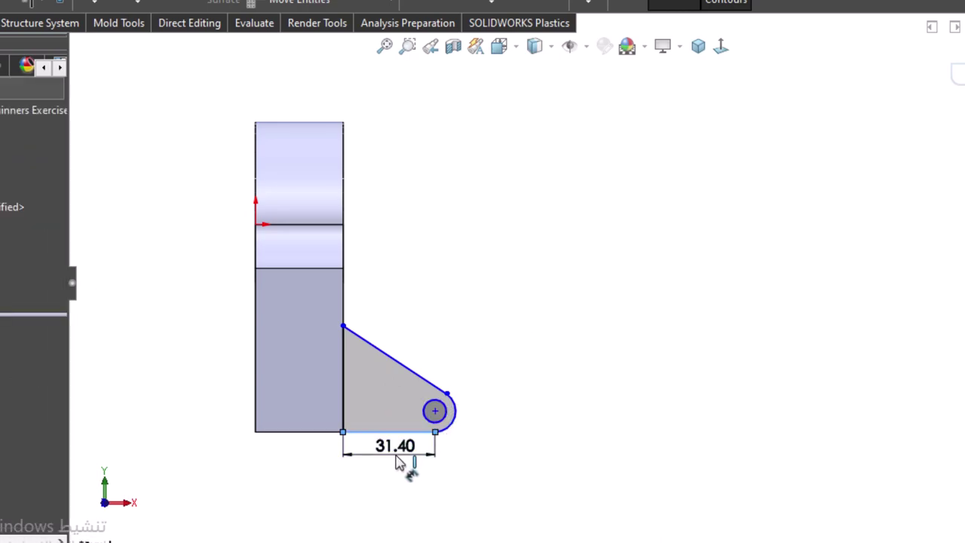
{"action": "left_click", "coordinate": [397, 462]}
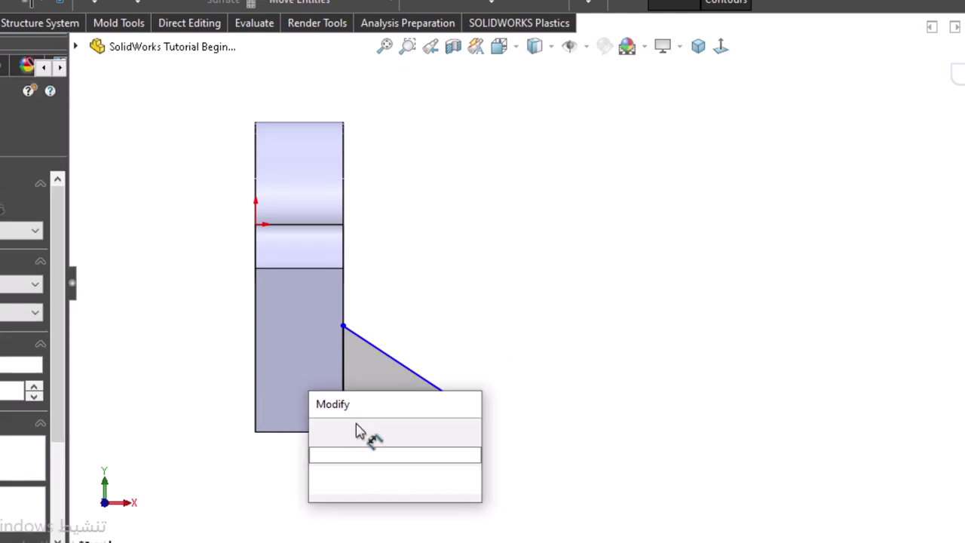
{"action": "type", "text": "40"}
{"action": "key", "text": "Return"}
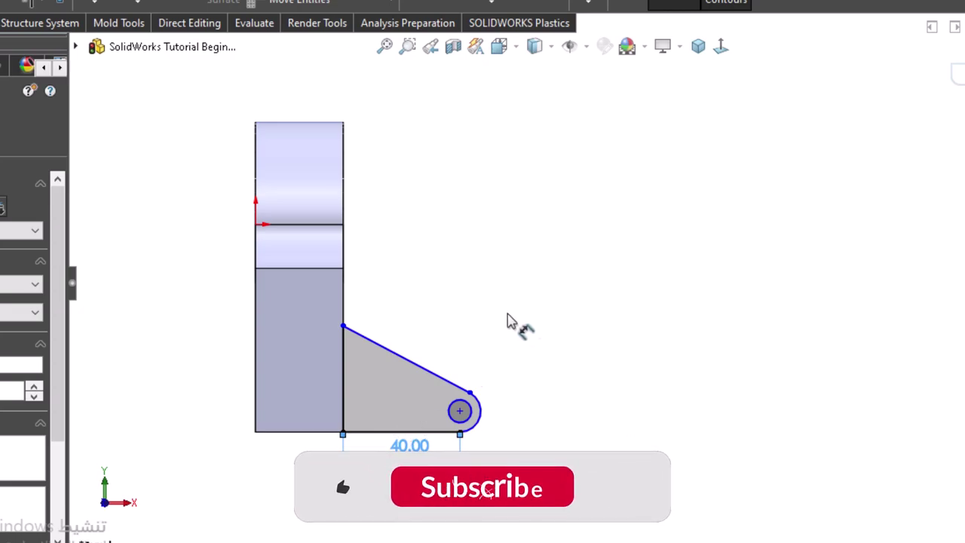
{"action": "key", "text": "Escape"}
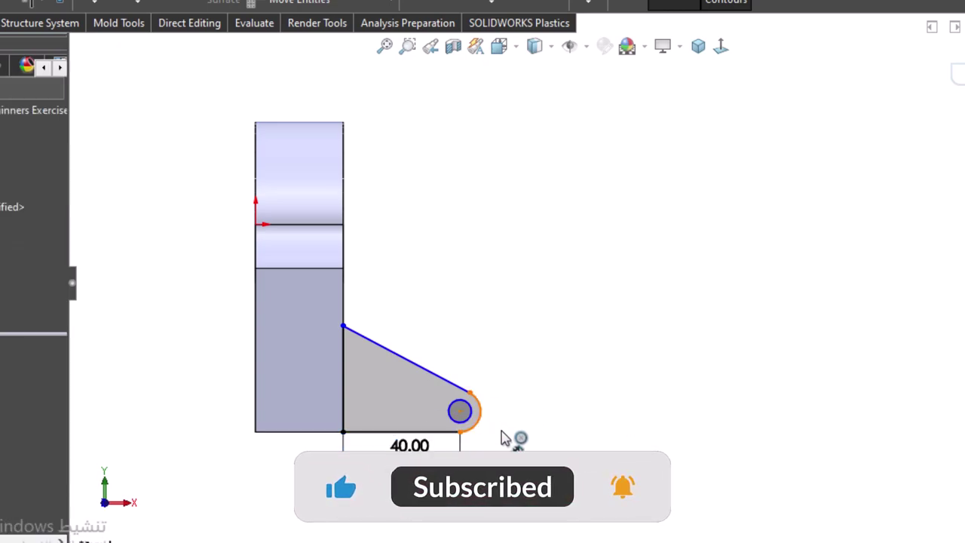
{"action": "left_click", "coordinate": [502, 434]}
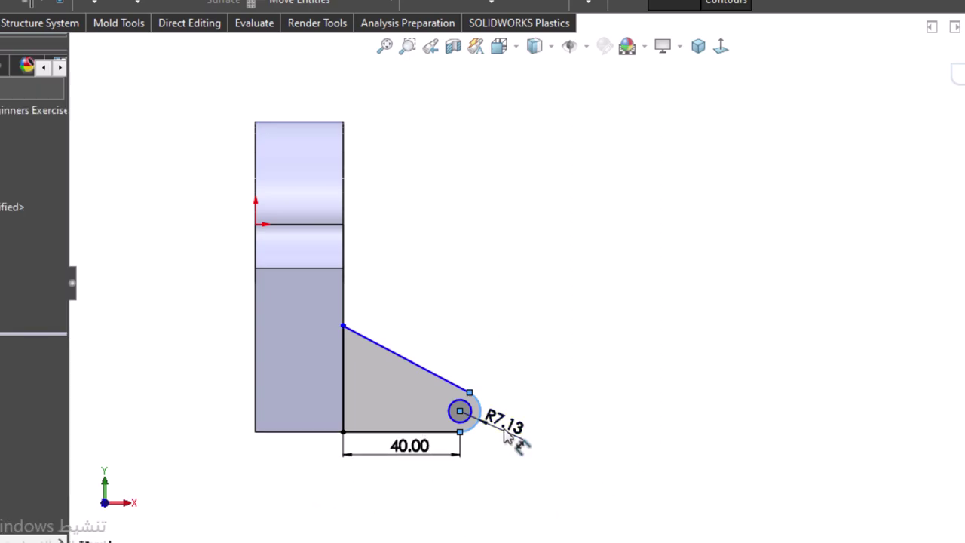
{"action": "left_click", "coordinate": [503, 435]}
{"action": "type", "text": "10"}
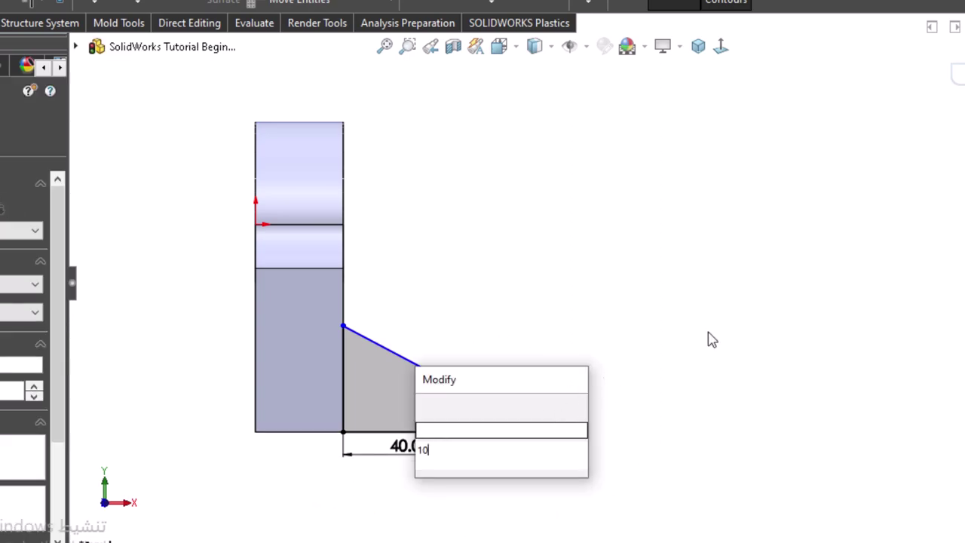
{"action": "key", "text": "Return"}
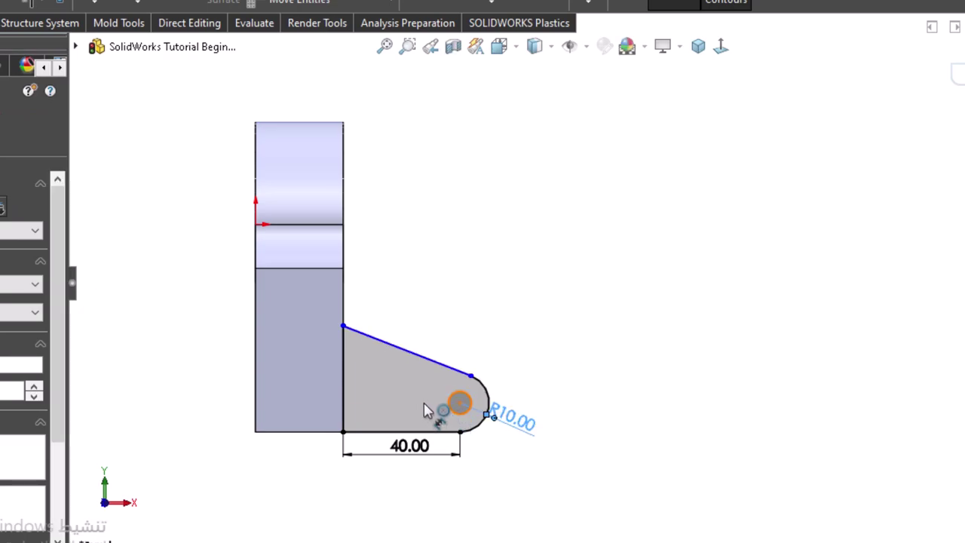
Dimension the hole to Ø10 and the vertical edge to 45 mm, then view isometric.
{"action": "left_click", "coordinate": [427, 410]}
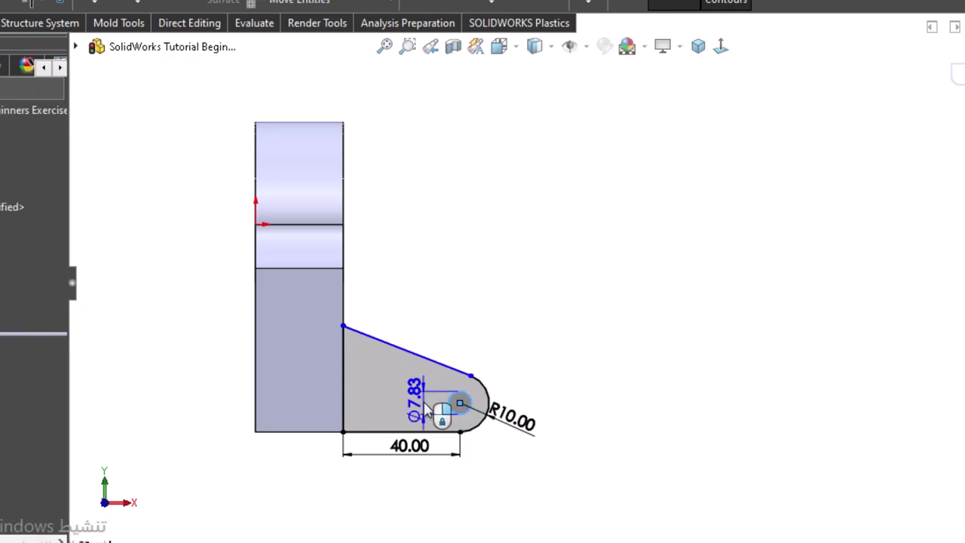
{"action": "left_click", "coordinate": [427, 410]}
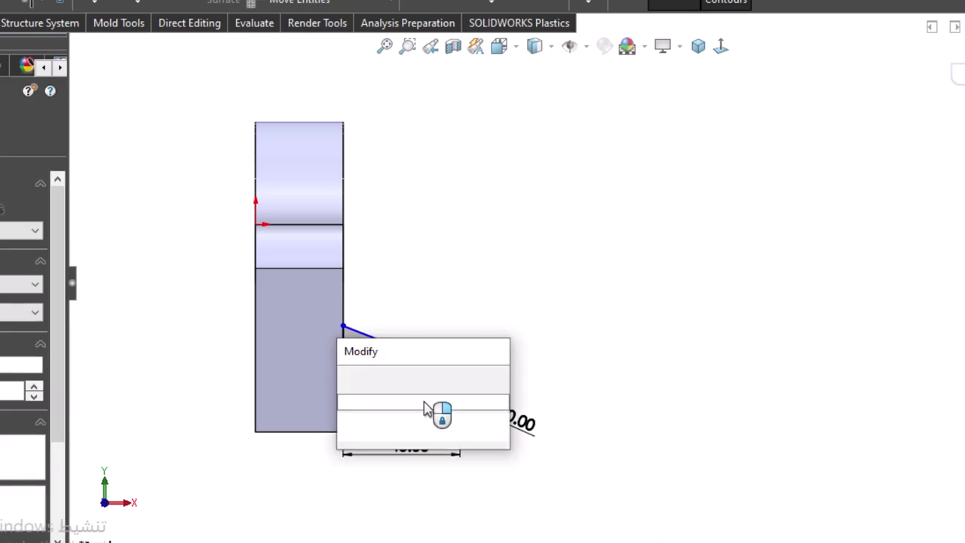
{"action": "type", "text": "8"}
{"action": "key", "text": "Return"}
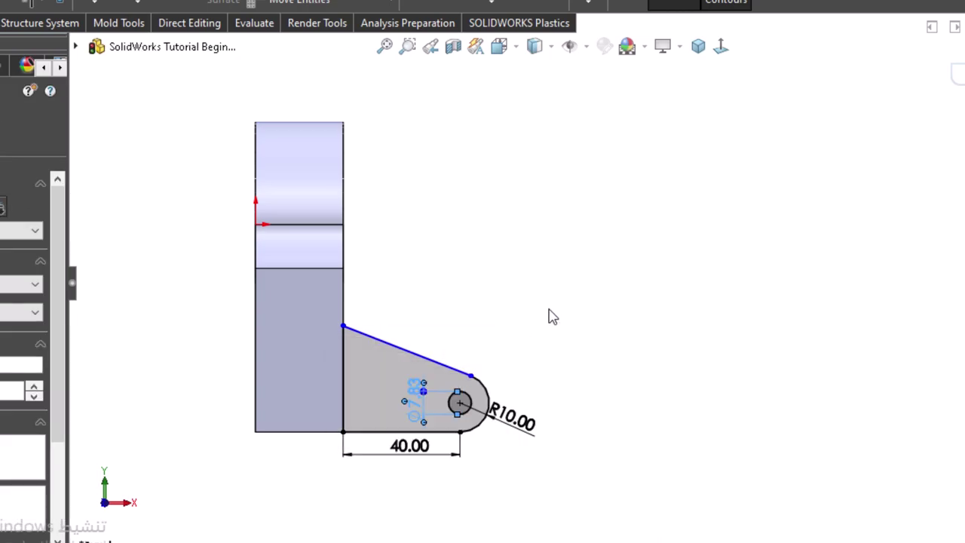
{"action": "left_click", "coordinate": [343, 375]}
{"action": "left_click", "coordinate": [332, 375]}
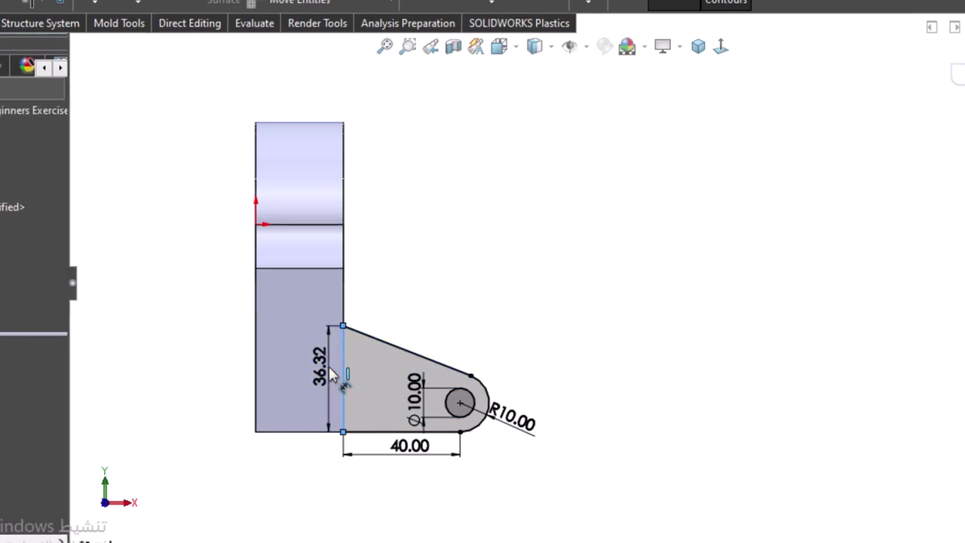
{"action": "left_click", "coordinate": [332, 376]}
{"action": "type", "text": "45"}
{"action": "key", "text": "Return"}
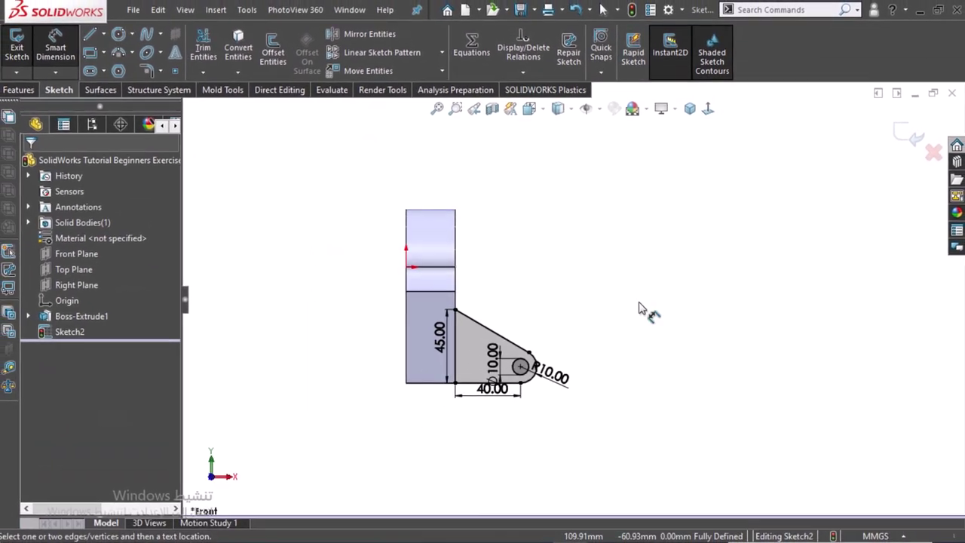
{"action": "key", "text": "ctrl+7"}
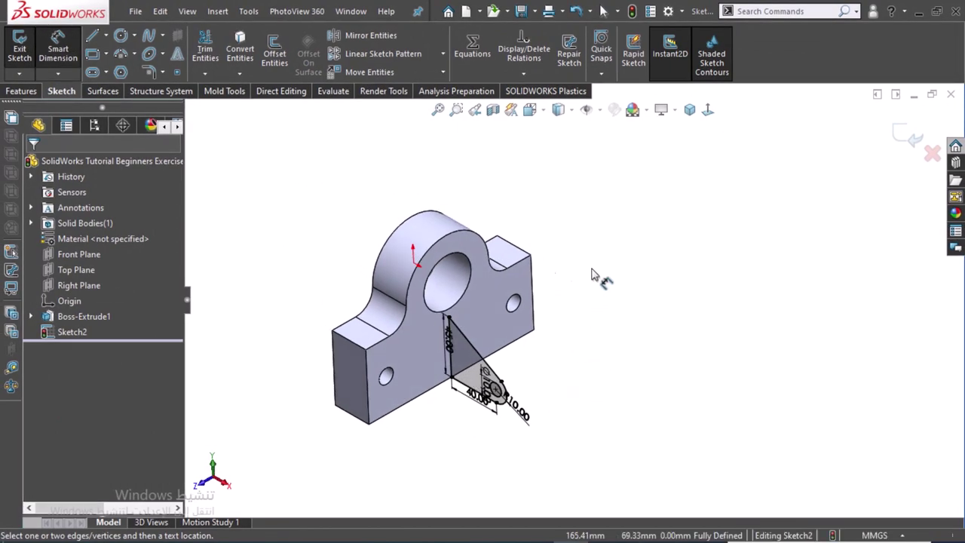
Extrude the lug sketch 15 mm blind, starting from a 20 mm offset.
{"action": "left_click", "coordinate": [33, 93]}
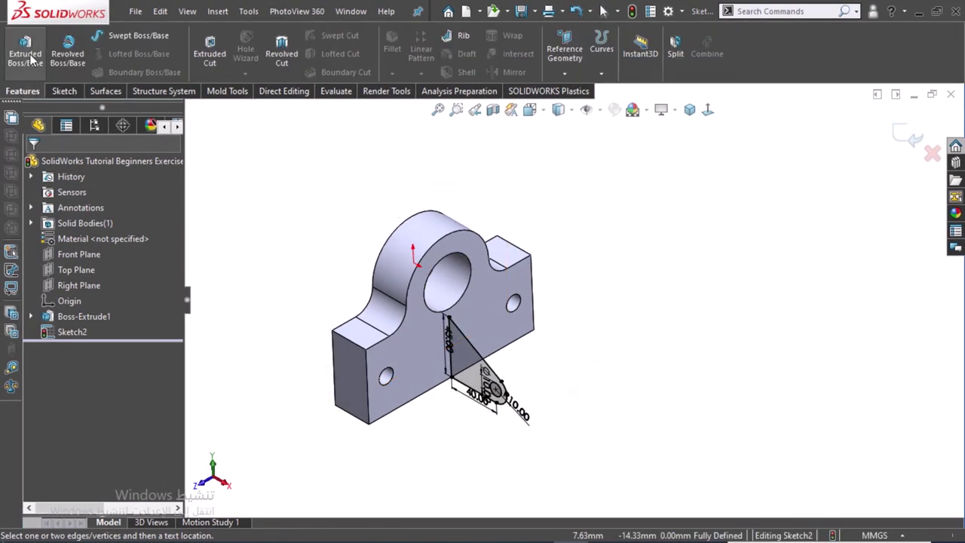
{"action": "left_click", "coordinate": [27, 56]}
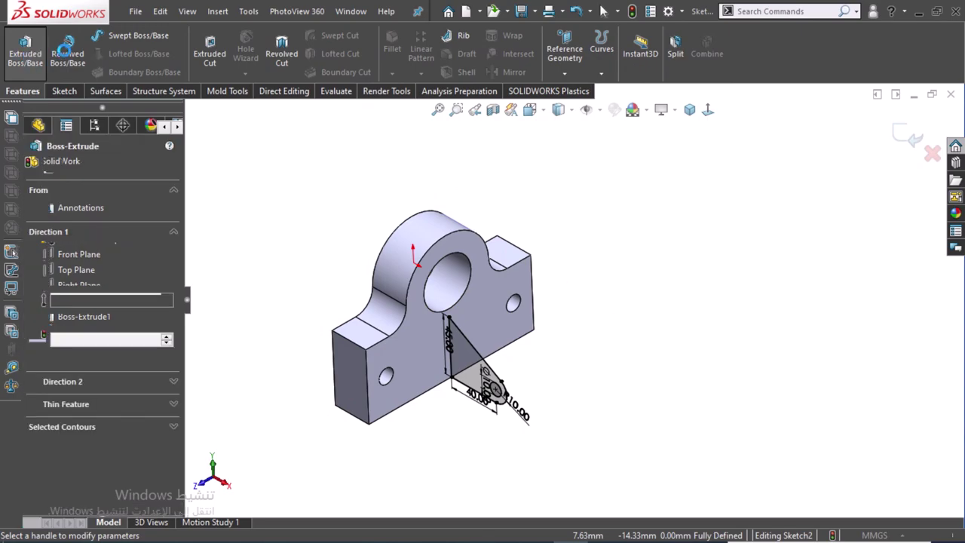
{"action": "left_click", "coordinate": [93, 251]}
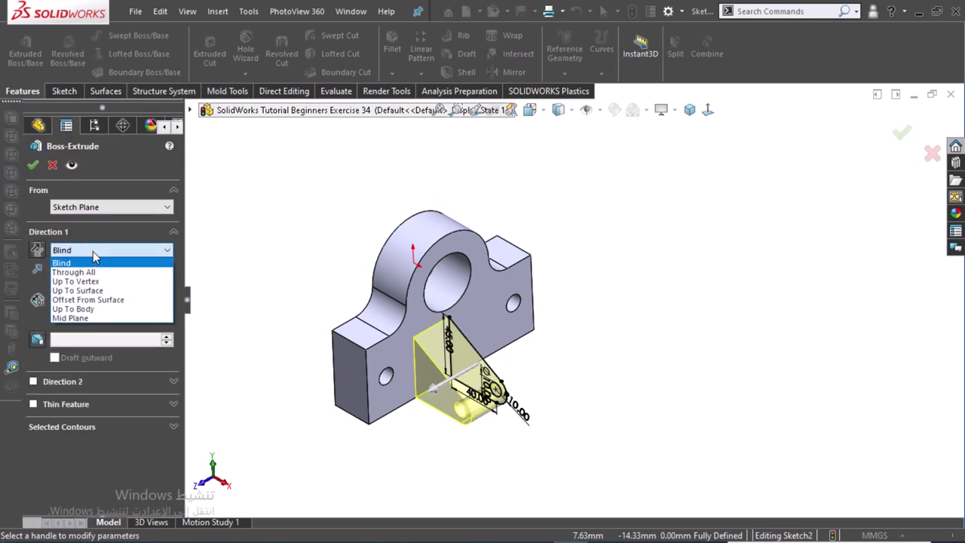
{"action": "left_click", "coordinate": [101, 209]}
{"action": "left_click", "coordinate": [101, 209]}
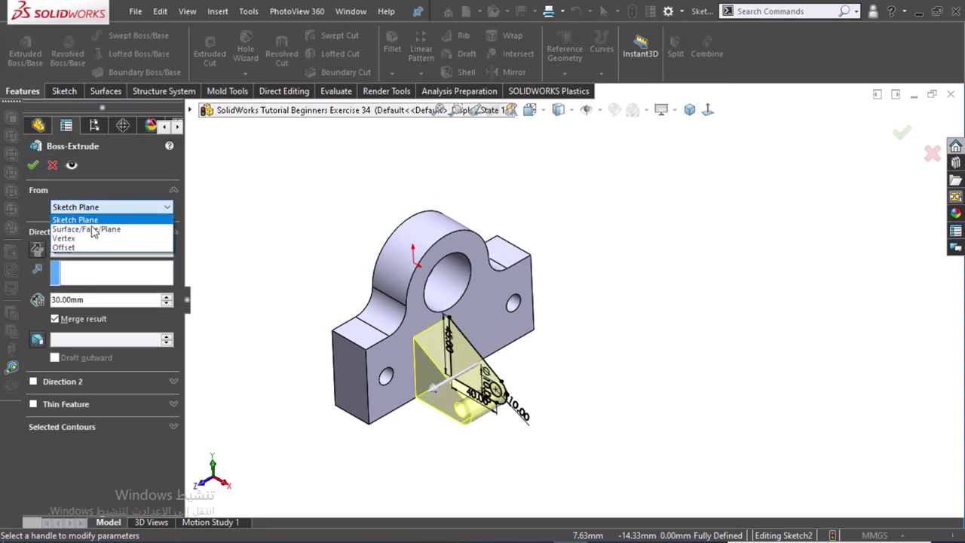
{"action": "left_click", "coordinate": [94, 248]}
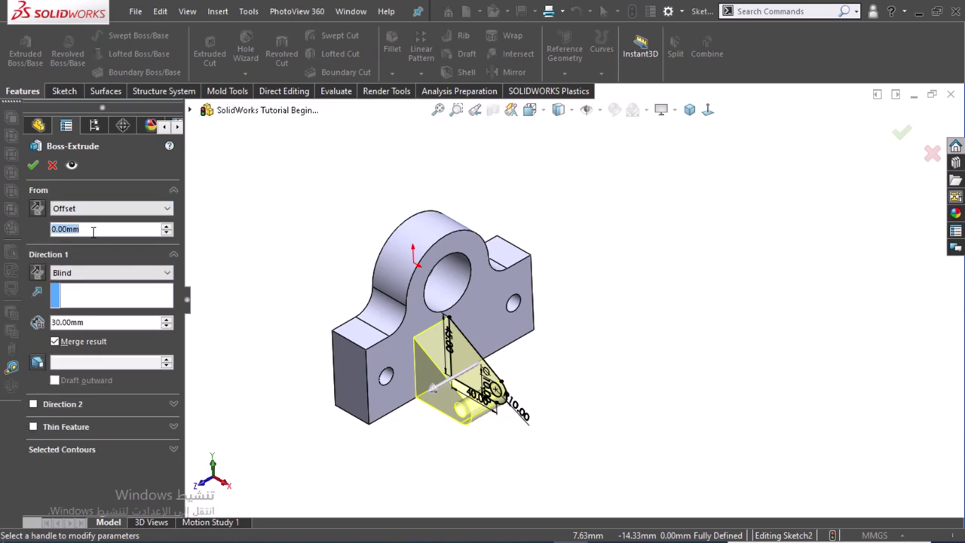
{"action": "type", "text": "20"}
{"action": "key", "text": "Return"}
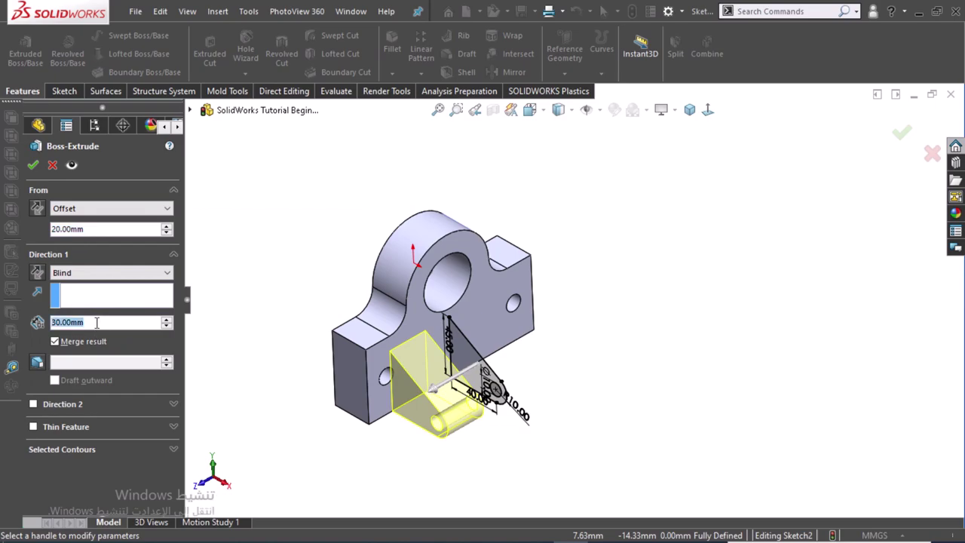
{"action": "type", "text": "15"}
{"action": "key", "text": "Return"}
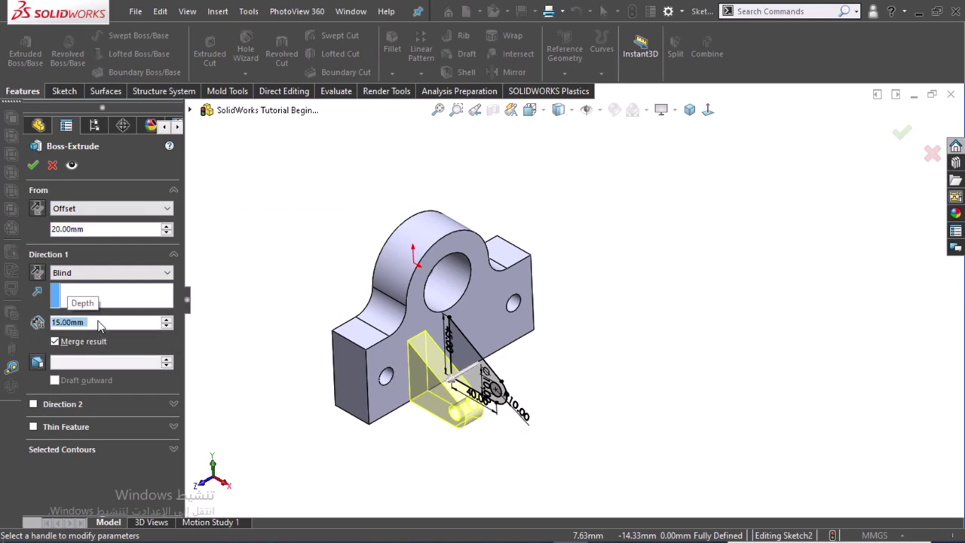
{"action": "left_click", "coordinate": [37, 166]}
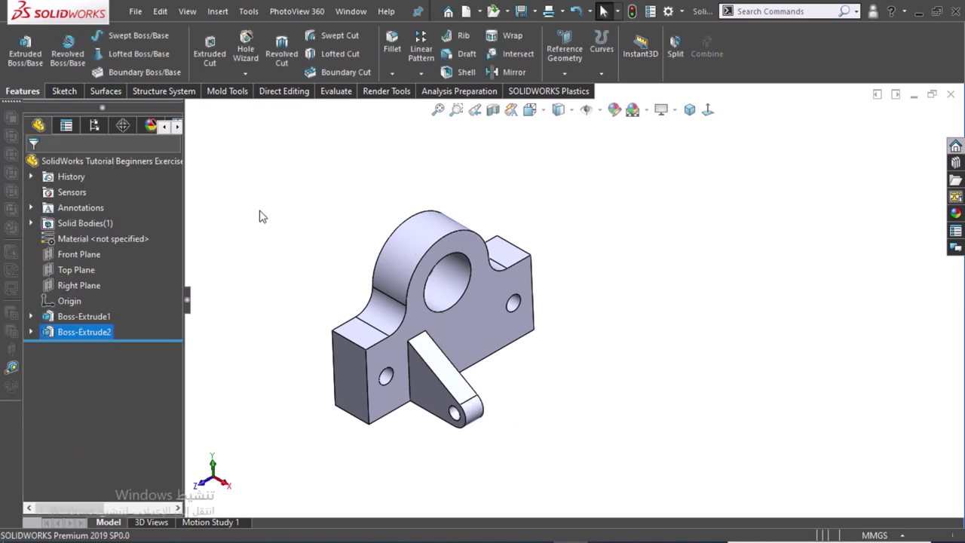
Mirror Boss-Extrude2 across the Front Plane and view the bracket isometrically.
{"action": "left_click", "coordinate": [59, 331]}
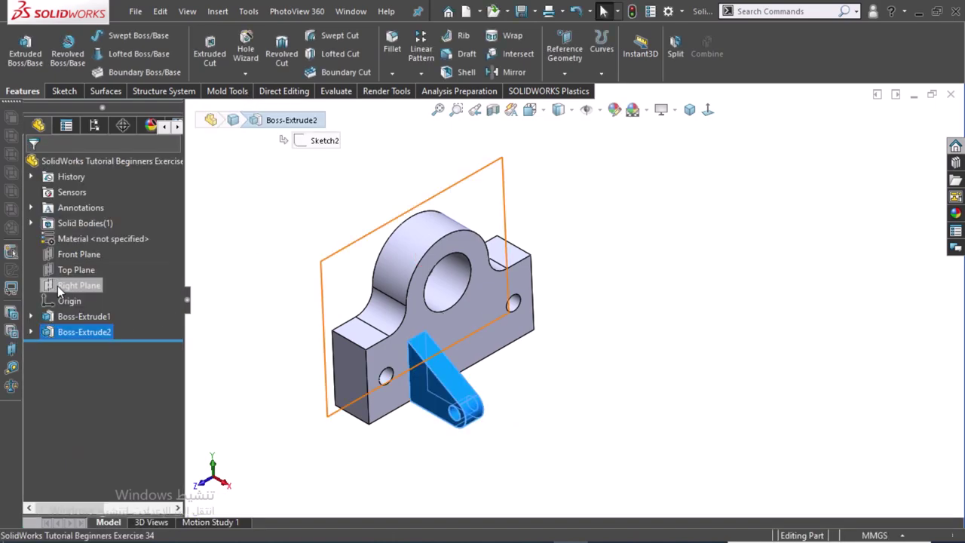
{"action": "left_click", "coordinate": [53, 254], "text": "ctrl"}
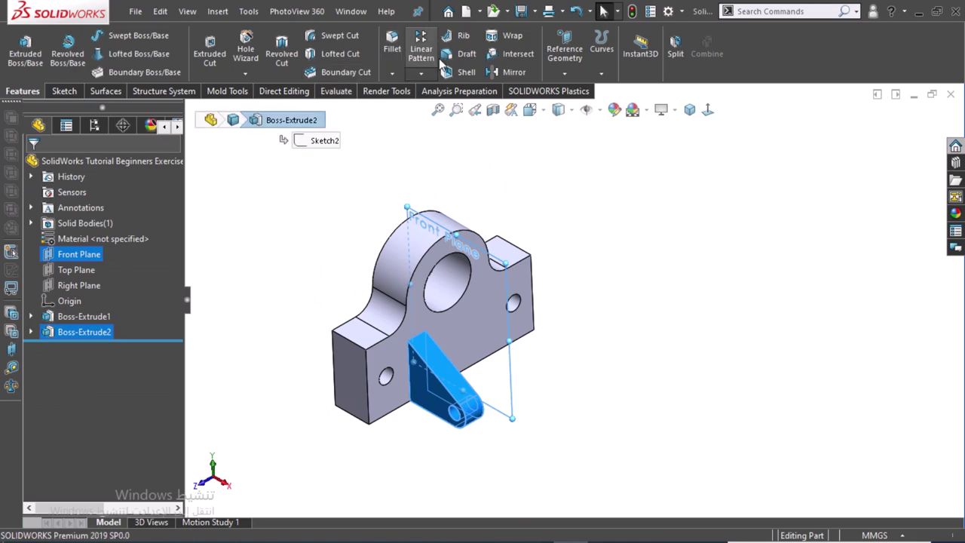
{"action": "left_click", "coordinate": [491, 76]}
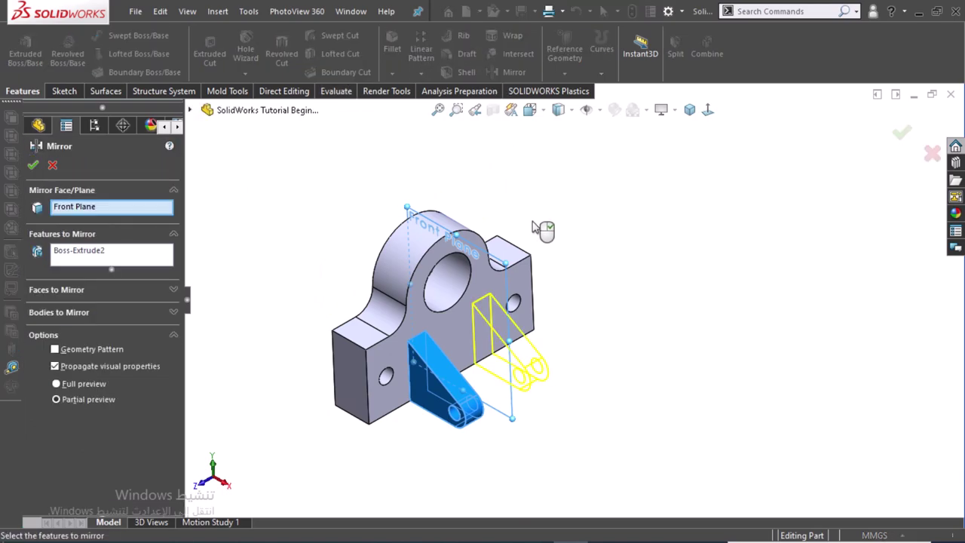
{"action": "right_click", "coordinate": [533, 225]}
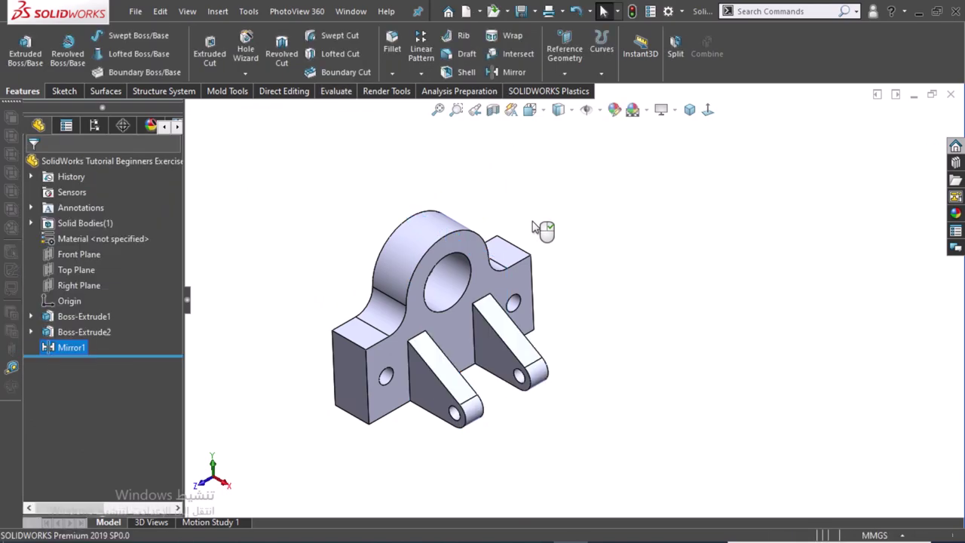
{"action": "left_click", "coordinate": [689, 109]}
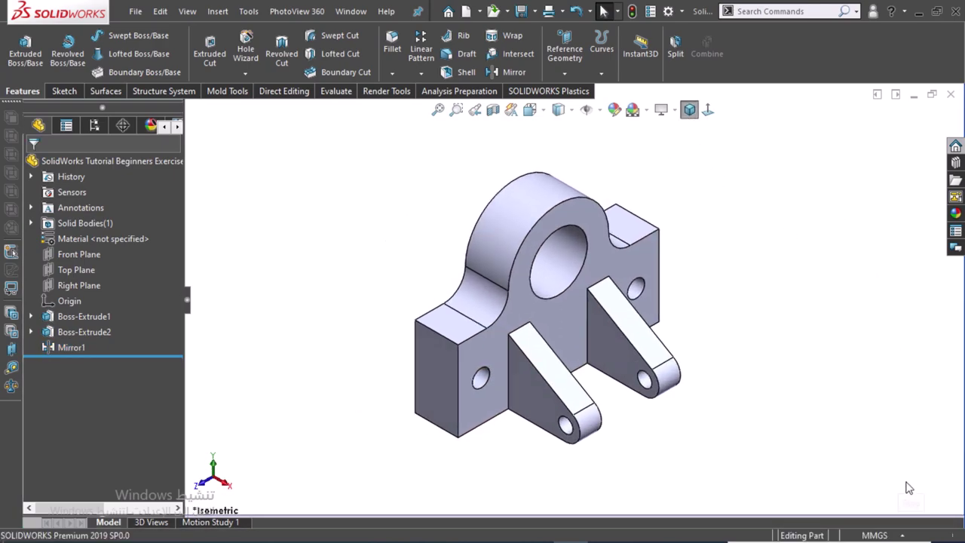